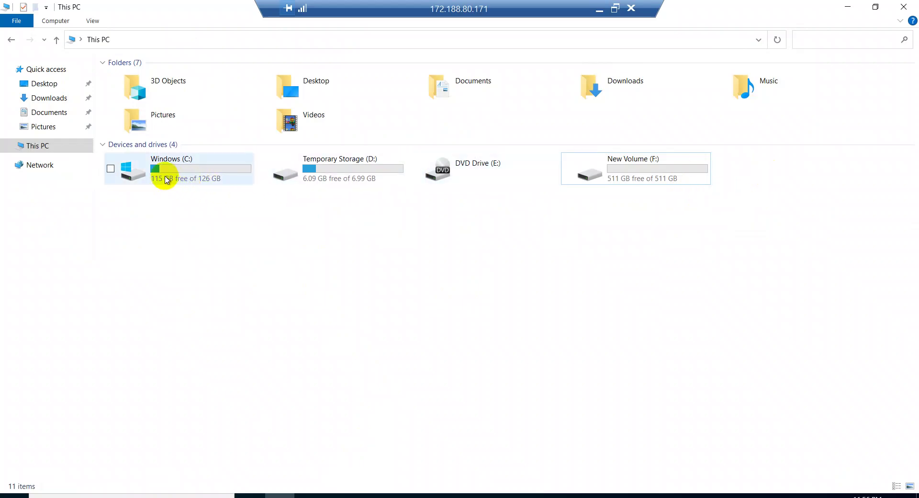
Step: Switch from the remote desktop session to the Azure portal and open the Disks settings of the SERVER01 virtual machine
{"action": "mouse_move", "coordinate": [166, 180]}
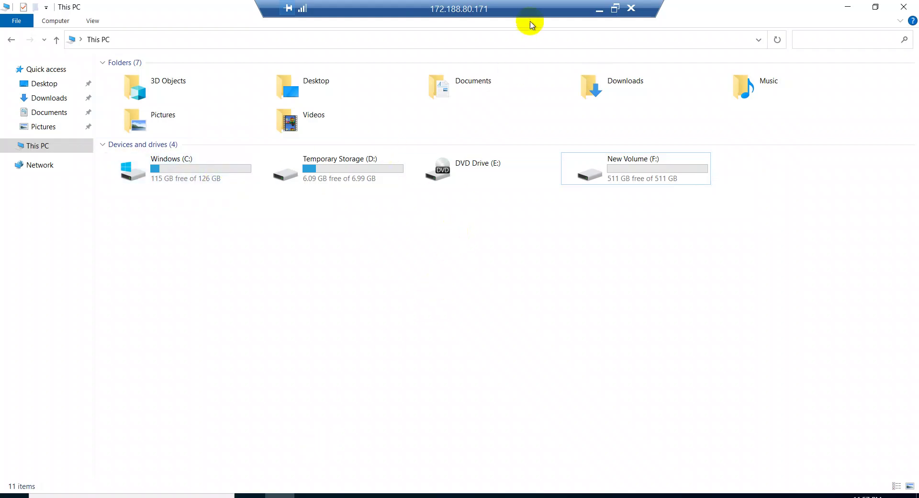
{"action": "left_click", "coordinate": [595, 5]}
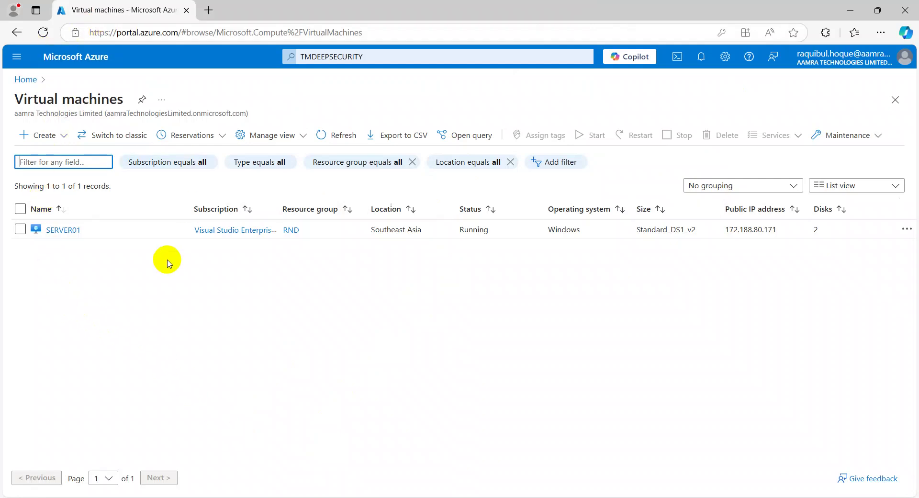
{"action": "left_click", "coordinate": [69, 235]}
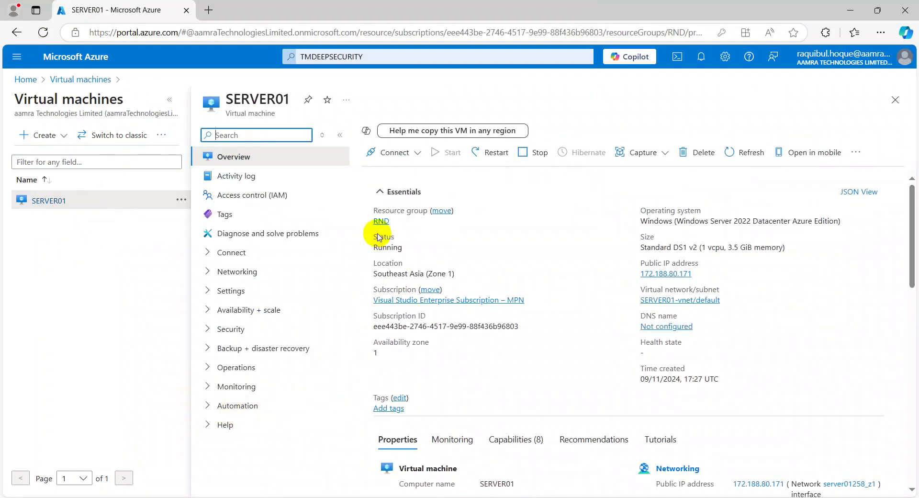
{"action": "left_click", "coordinate": [208, 293]}
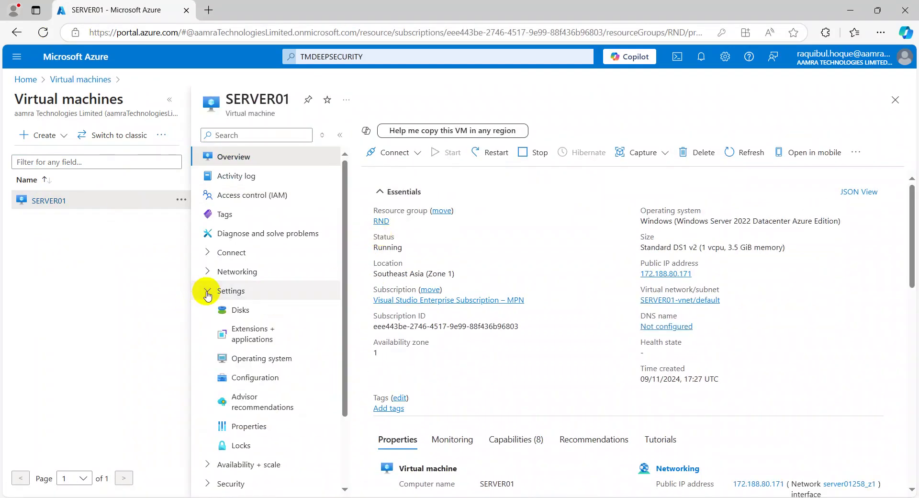
{"action": "left_click", "coordinate": [259, 316]}
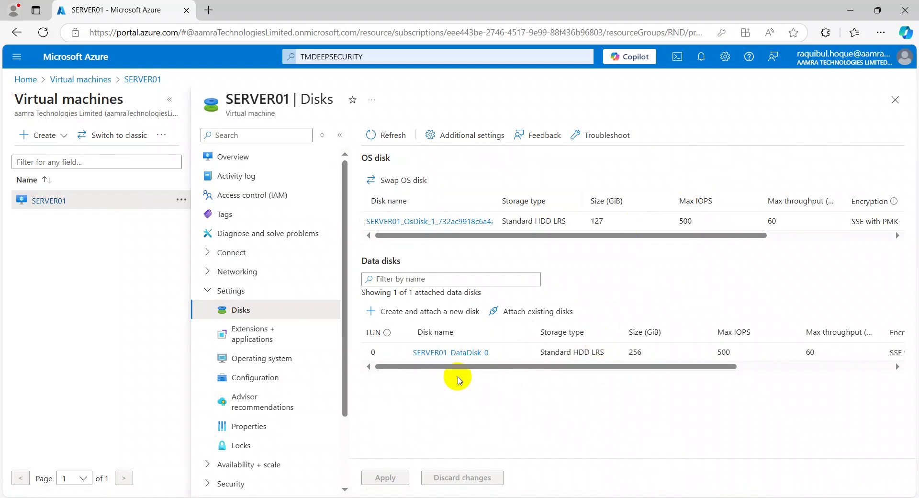
{"action": "left_click_drag", "start_coordinate": [491, 371], "coordinate": [425, 376]}
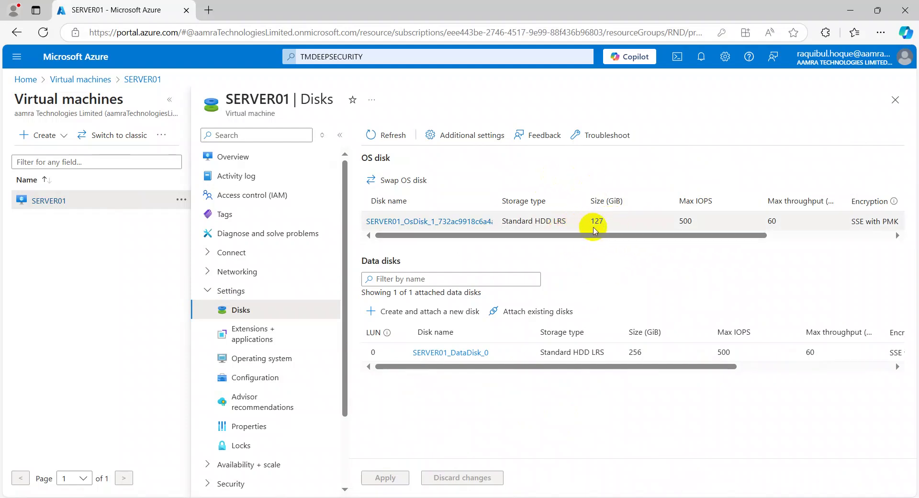
Step: Resize the data disk SERVER01_DataDisk_0 to 1024 GiB (tier S30) and save the change
{"action": "left_click", "coordinate": [446, 354]}
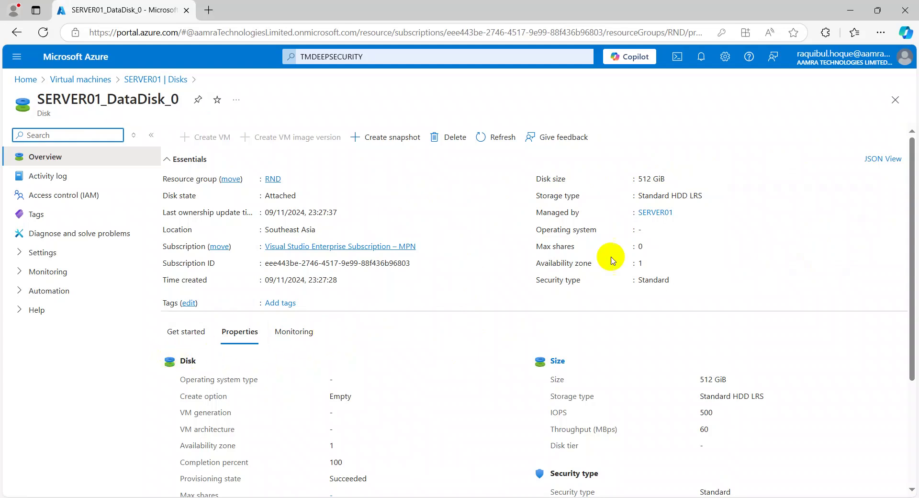
{"action": "scroll", "coordinate": [905, 200], "scroll_direction": "down", "scroll_amount": 1}
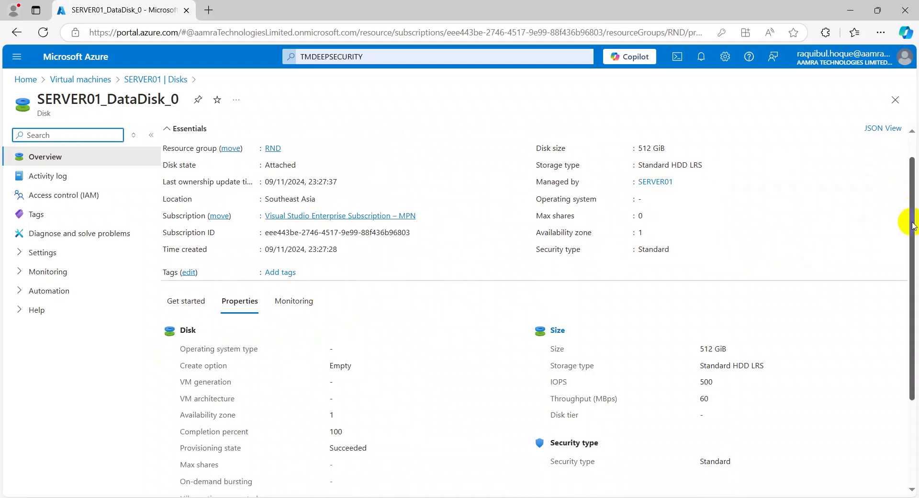
{"action": "left_click", "coordinate": [557, 332]}
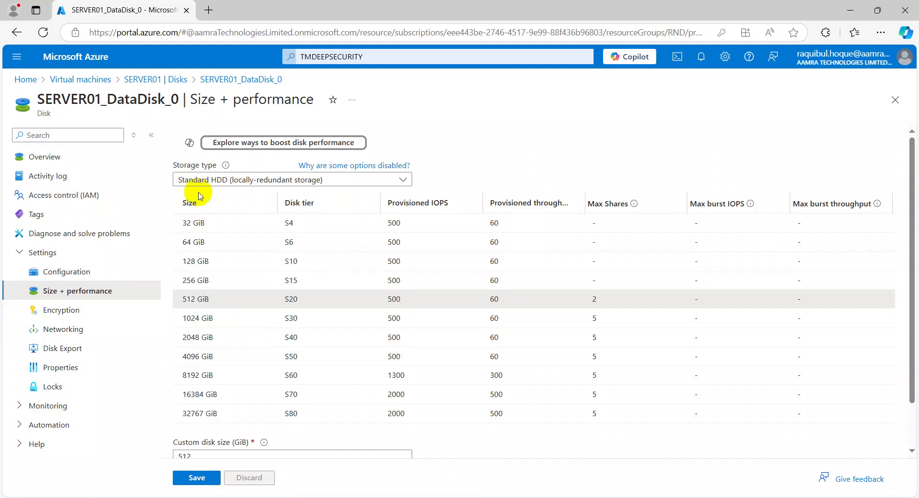
{"action": "left_click", "coordinate": [214, 320]}
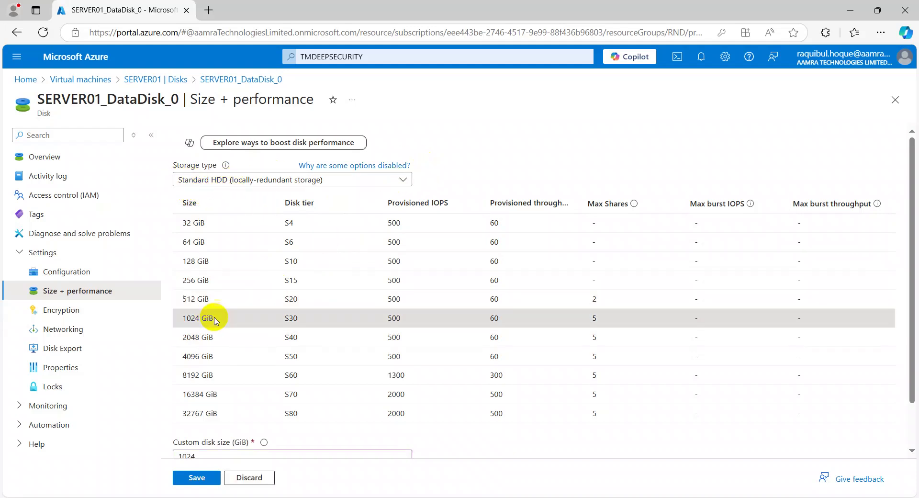
{"action": "left_click", "coordinate": [197, 477]}
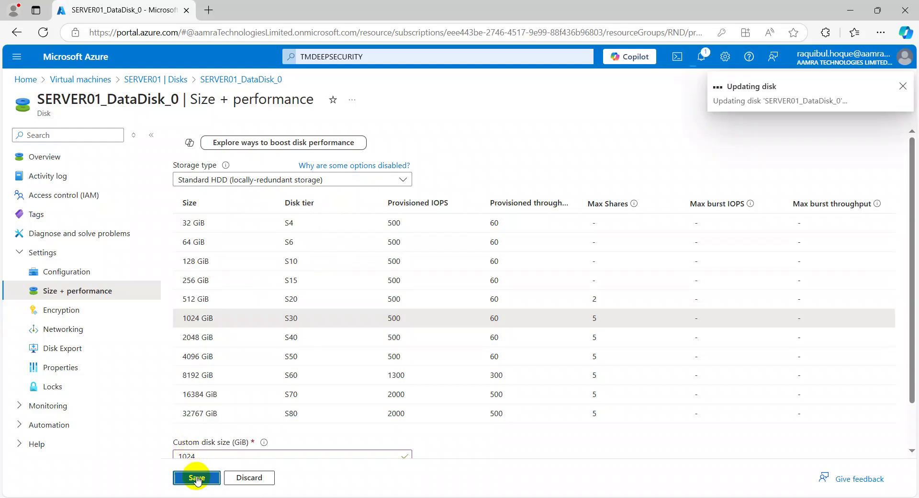
Step: Compare the data disk's Premium SSD and Standard HDD size tiers, leaving the storage type on Standard HDD
{"action": "left_click", "coordinate": [403, 181]}
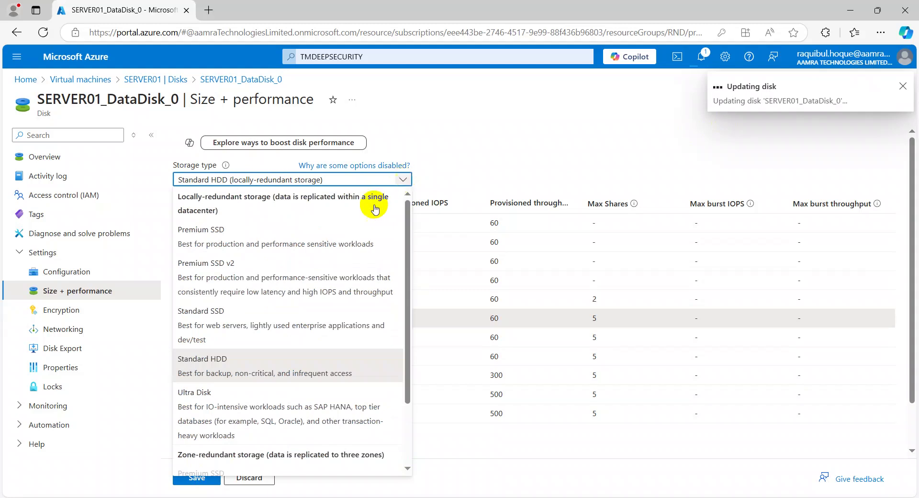
{"action": "left_click", "coordinate": [280, 238]}
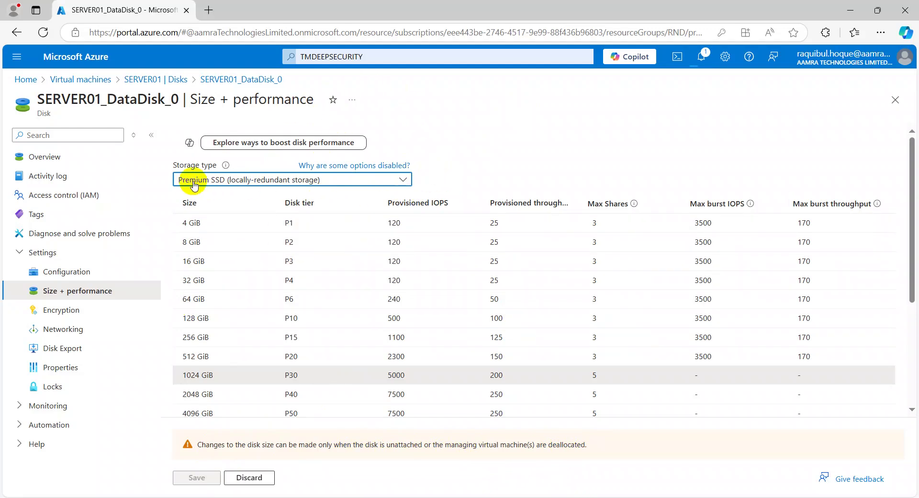
{"action": "left_click", "coordinate": [403, 180]}
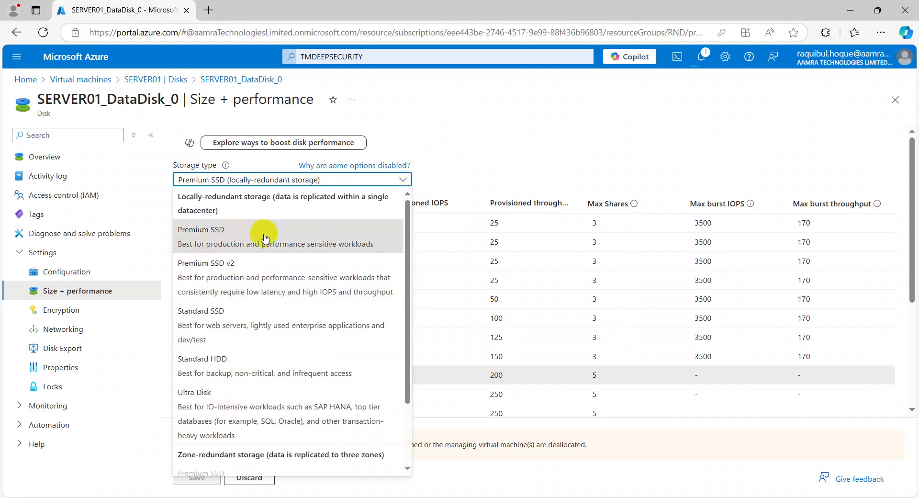
{"action": "left_click", "coordinate": [480, 152]}
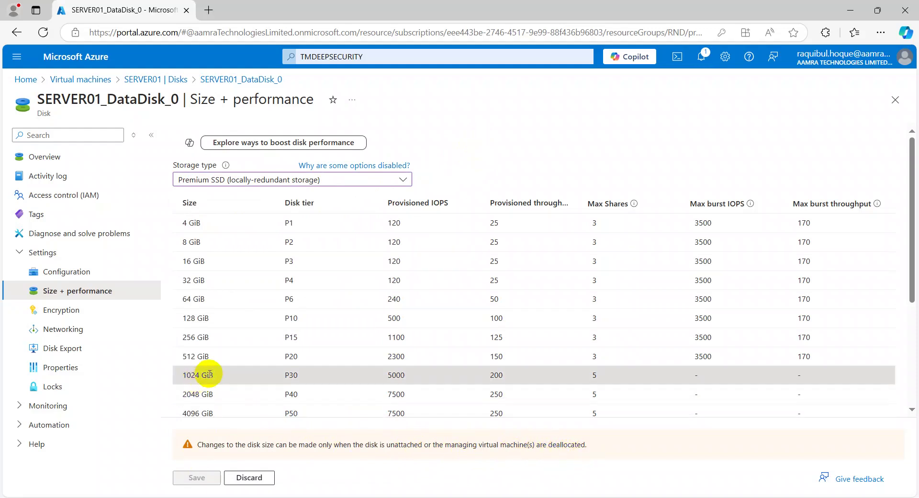
{"action": "left_click", "coordinate": [406, 177]}
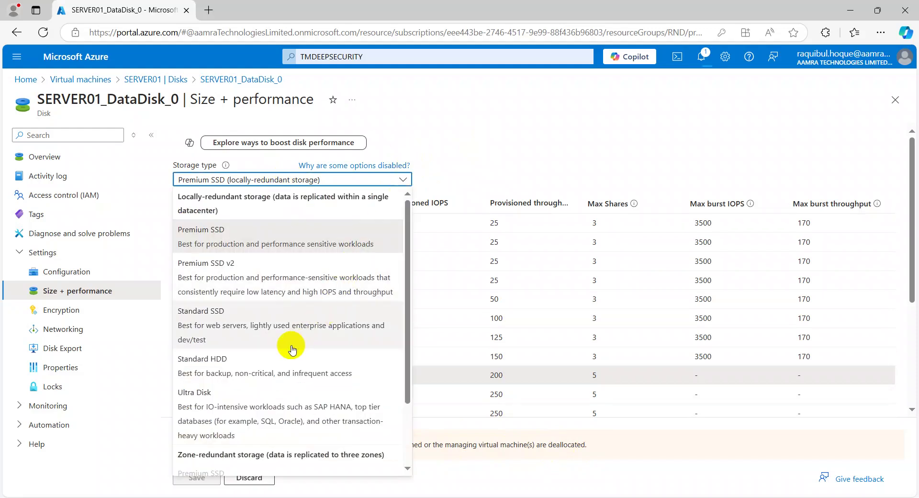
{"action": "left_click", "coordinate": [275, 370]}
{"action": "left_click", "coordinate": [405, 181]}
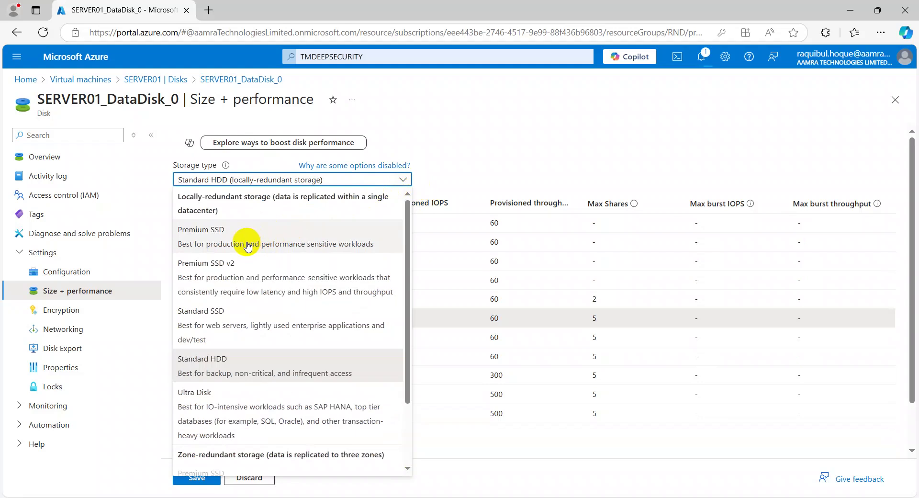
{"action": "left_click", "coordinate": [263, 245]}
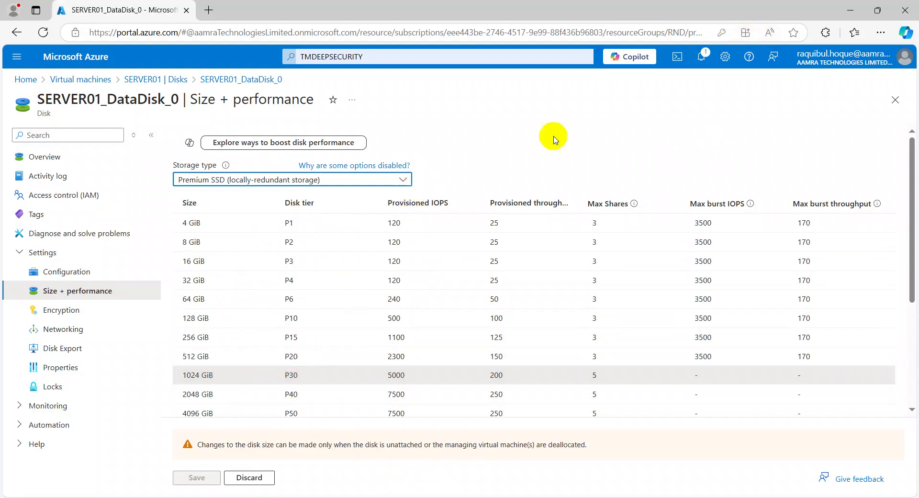
{"action": "left_click", "coordinate": [405, 181]}
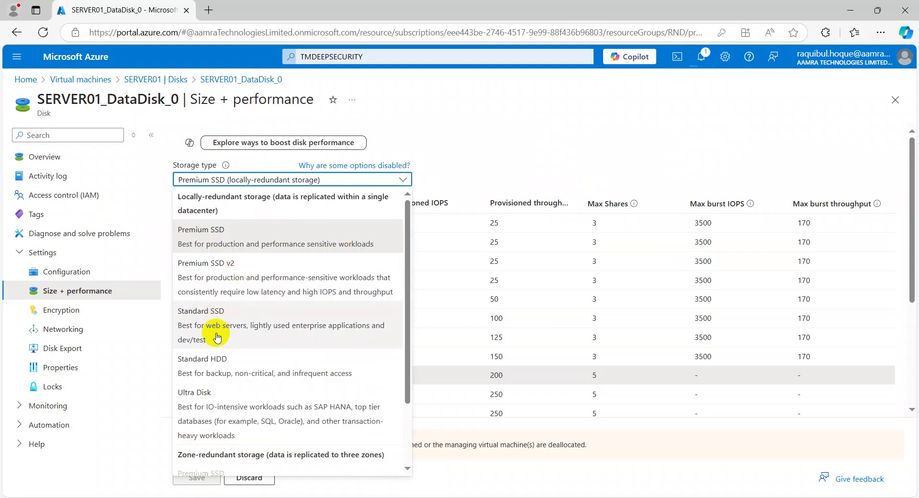
{"action": "left_click", "coordinate": [254, 357]}
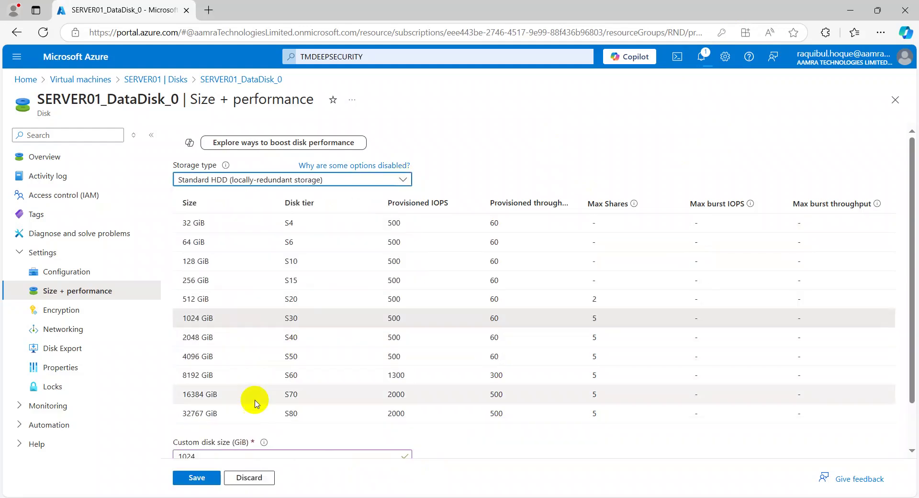
Step: Check the portal notifications for the progress of the data disk update
{"action": "left_click", "coordinate": [700, 67]}
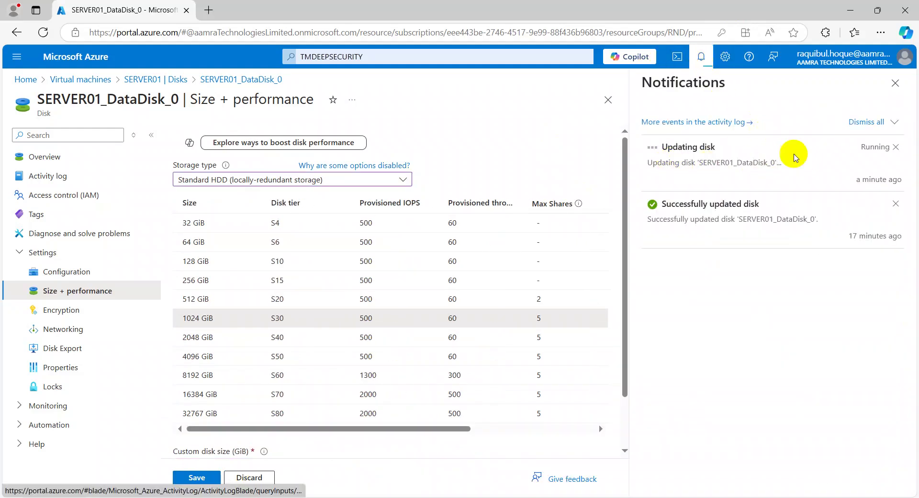
{"action": "left_click", "coordinate": [895, 84]}
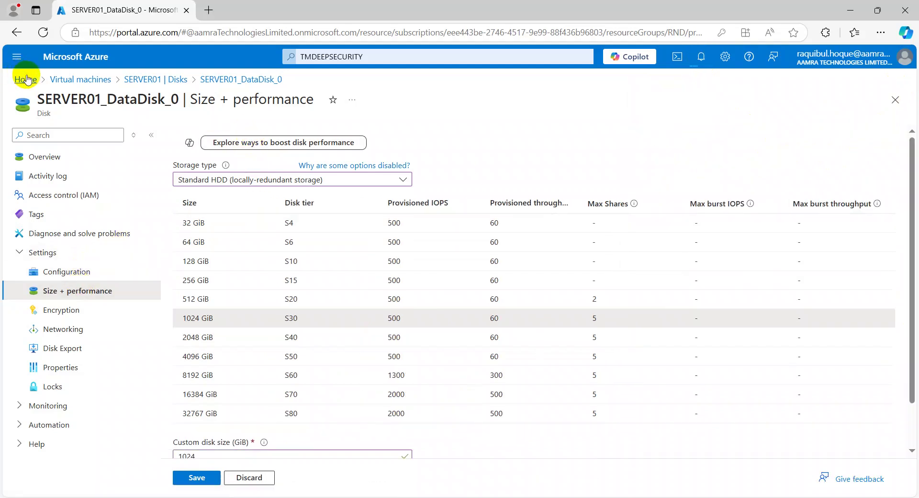
Step: Leave the data disk's size and performance settings, discarding the unsaved edits, and return to the Disks page of SERVER01
{"action": "left_click", "coordinate": [178, 85]}
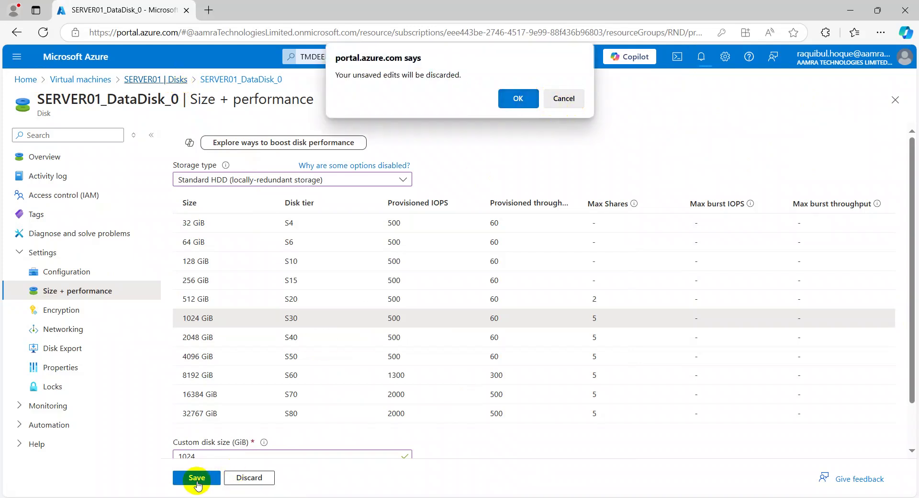
{"action": "left_click", "coordinate": [565, 98]}
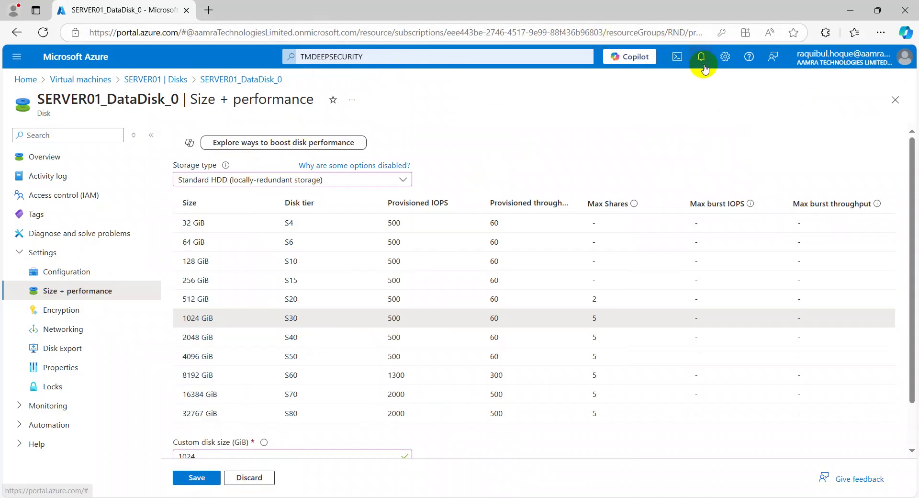
{"action": "left_click", "coordinate": [17, 32]}
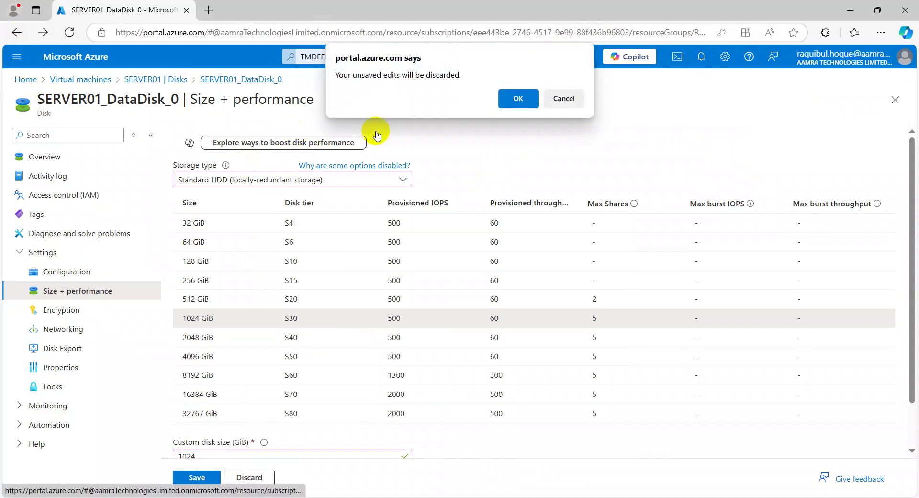
{"action": "left_click", "coordinate": [520, 99]}
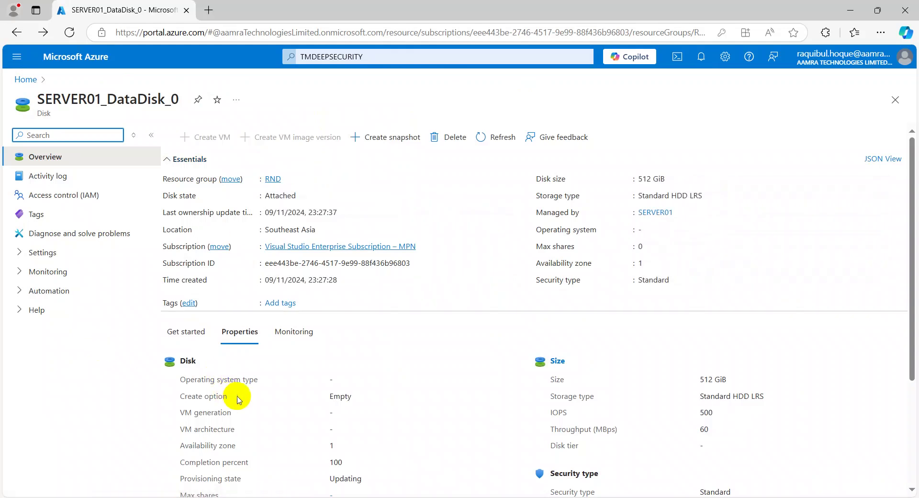
{"action": "left_click", "coordinate": [557, 361]}
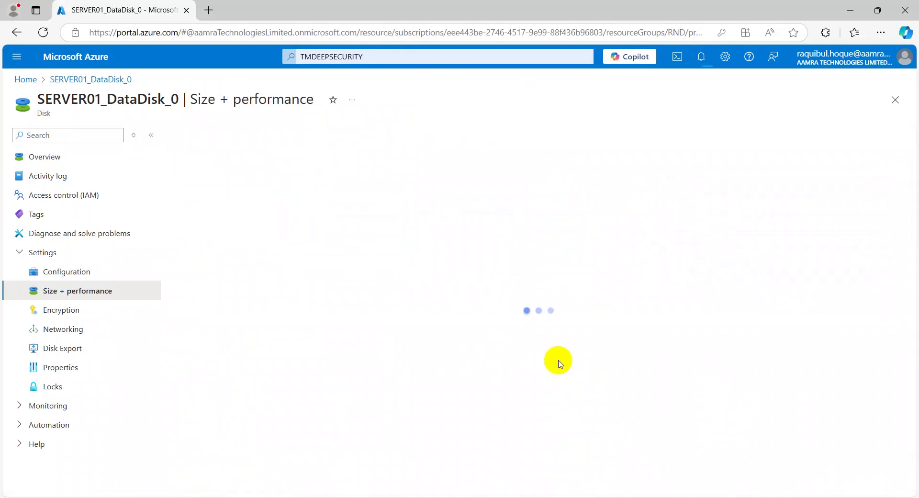
{"action": "left_click", "coordinate": [17, 32]}
{"action": "left_click", "coordinate": [17, 33]}
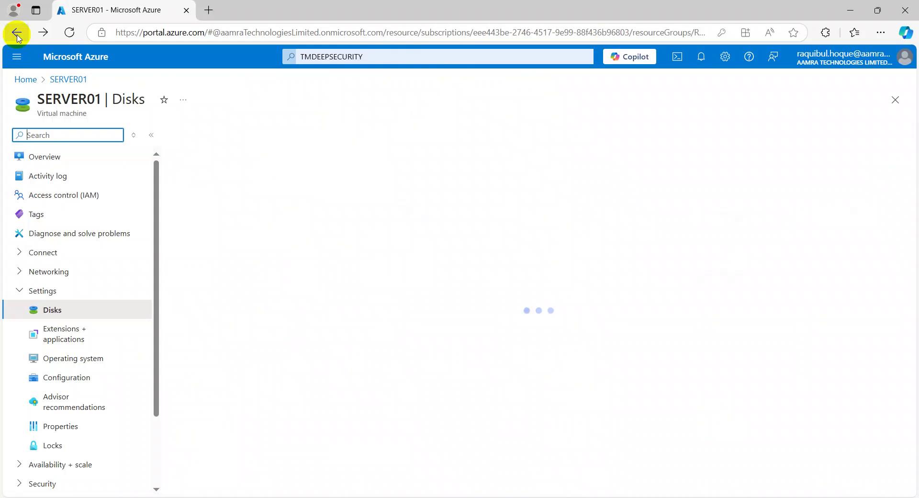
Step: Try to resize the SERVER01 OS disk to 256 GiB (tier S15) in its size and performance settings
{"action": "left_click", "coordinate": [287, 221]}
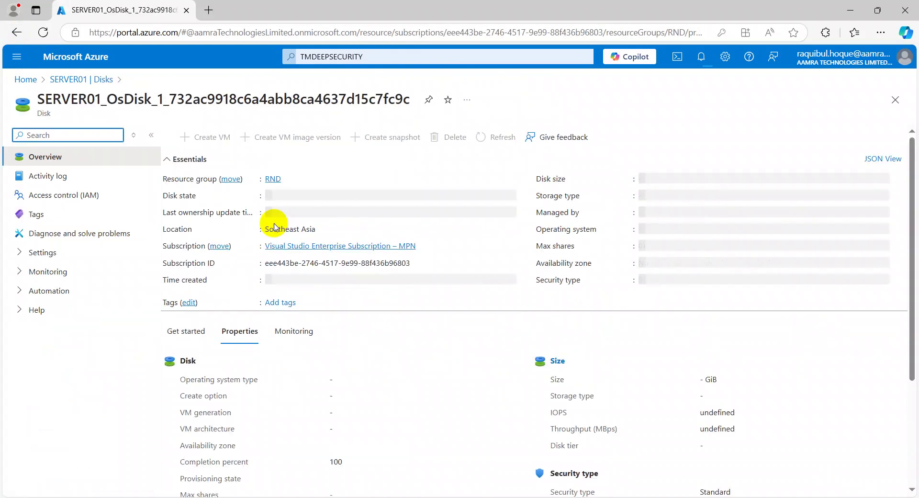
{"action": "left_click", "coordinate": [558, 361]}
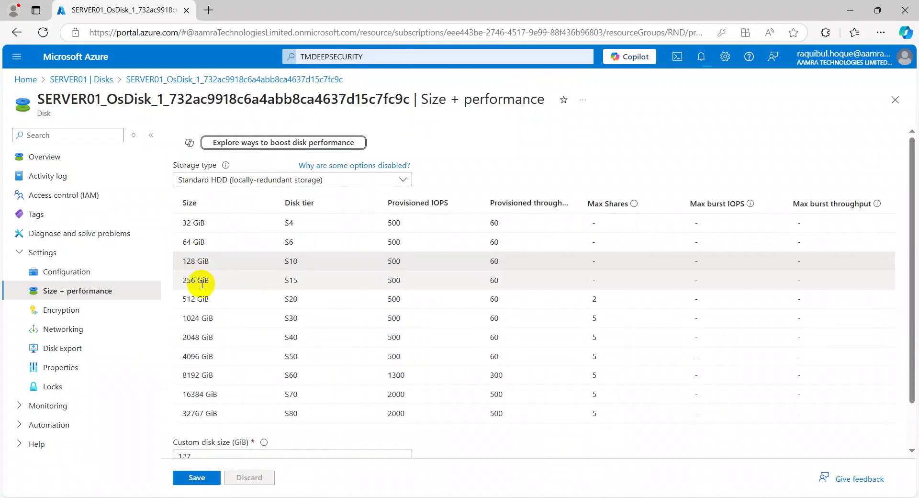
{"action": "left_click", "coordinate": [202, 283]}
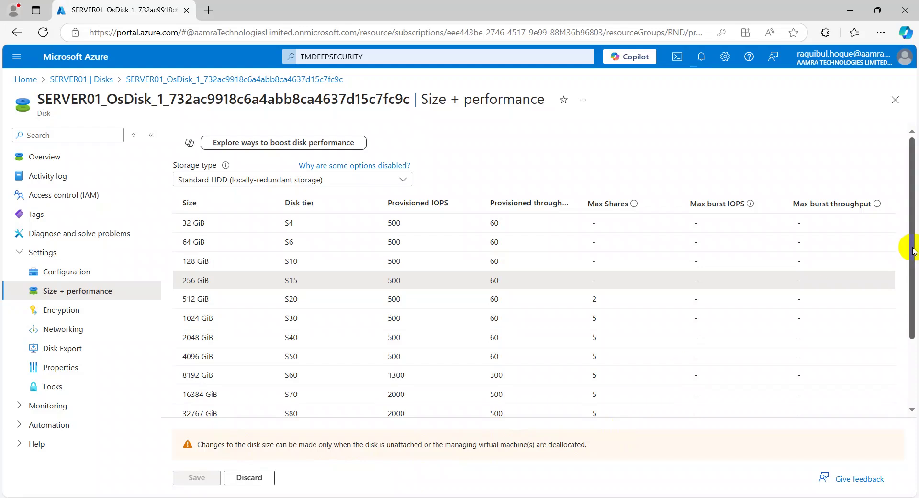
{"action": "mouse_move", "coordinate": [912, 261]}
{"action": "left_mouse_down"}
{"action": "mouse_move", "coordinate": [905, 322]}
{"action": "mouse_move", "coordinate": [916, 198]}
{"action": "mouse_move", "coordinate": [915, 275]}
{"action": "left_mouse_up"}
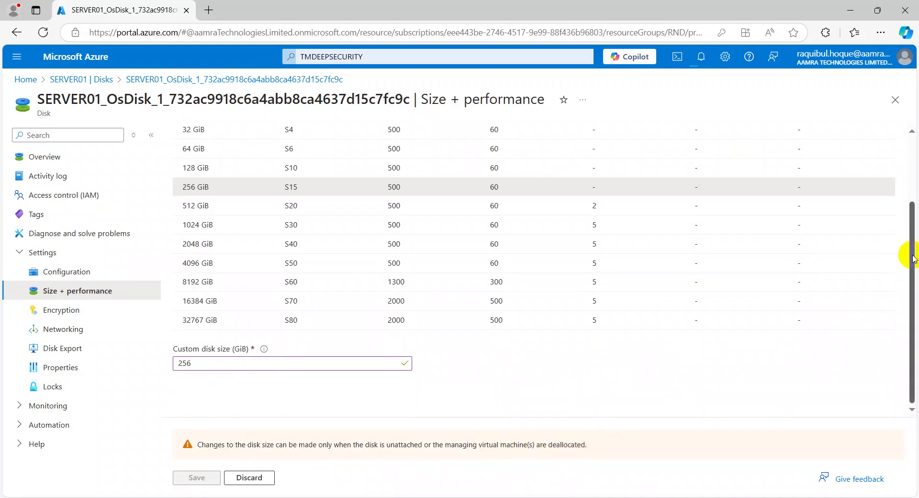
{"action": "left_click_drag", "start_coordinate": [907, 256], "coordinate": [905, 119]}
Step: Check the notification for the data disk update, and switch to the SERVER01 remote desktop session to close it
{"action": "left_click", "coordinate": [702, 62]}
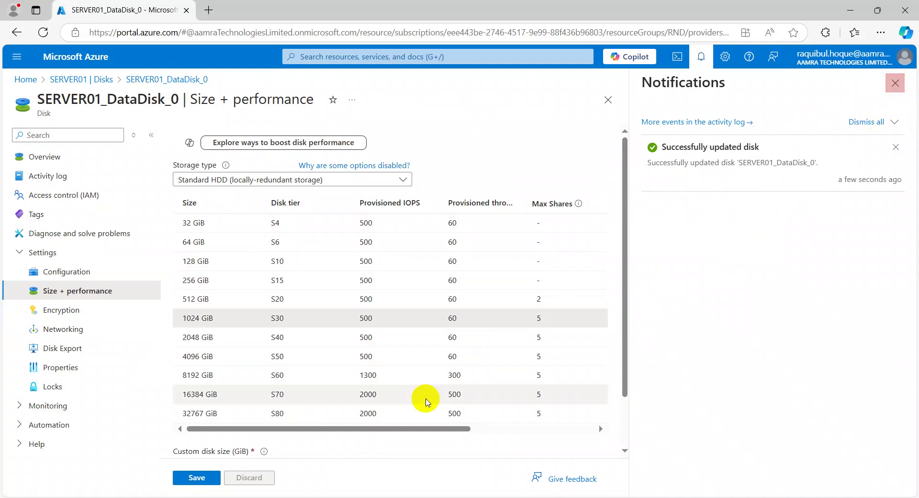
{"action": "key", "text": "alt+Tab"}
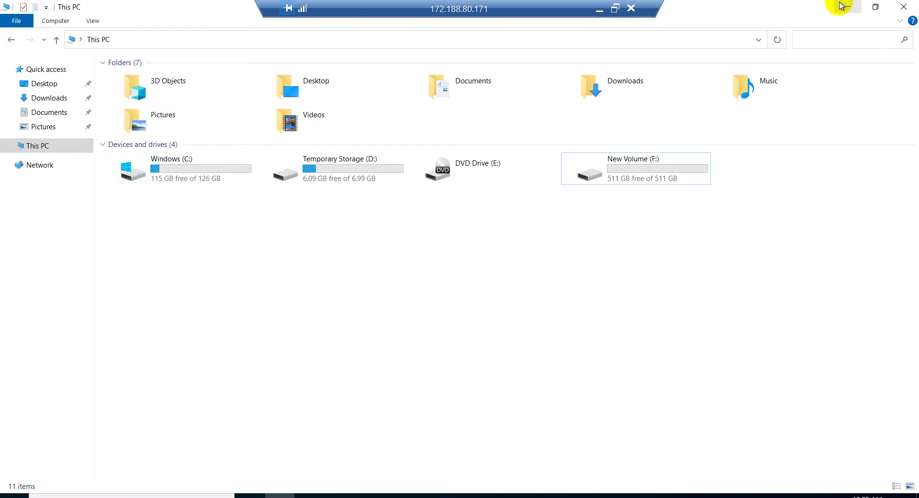
{"action": "left_click", "coordinate": [841, 5]}
{"action": "left_click", "coordinate": [630, 8]}
{"action": "left_click", "coordinate": [498, 280]}
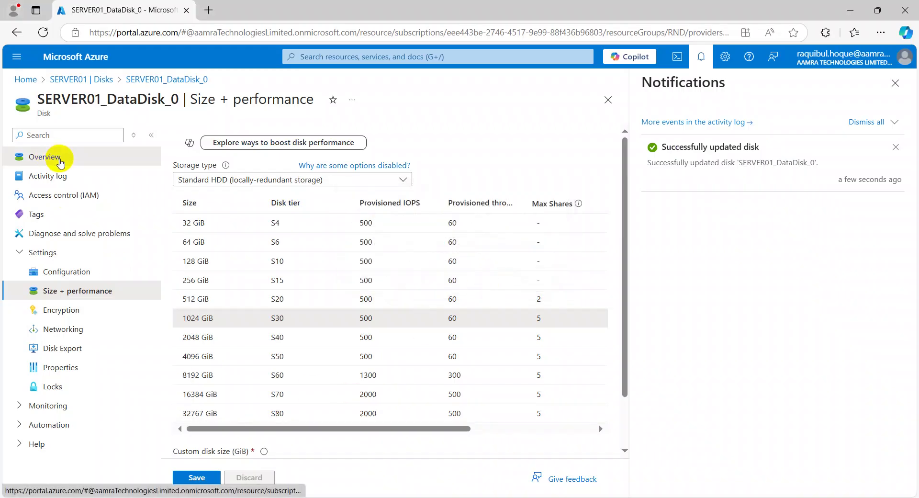
Step: Check the data disk's size on its overview page, dismiss the notifications pane, and return to the Disks page of SERVER01
{"action": "left_click", "coordinate": [59, 160]}
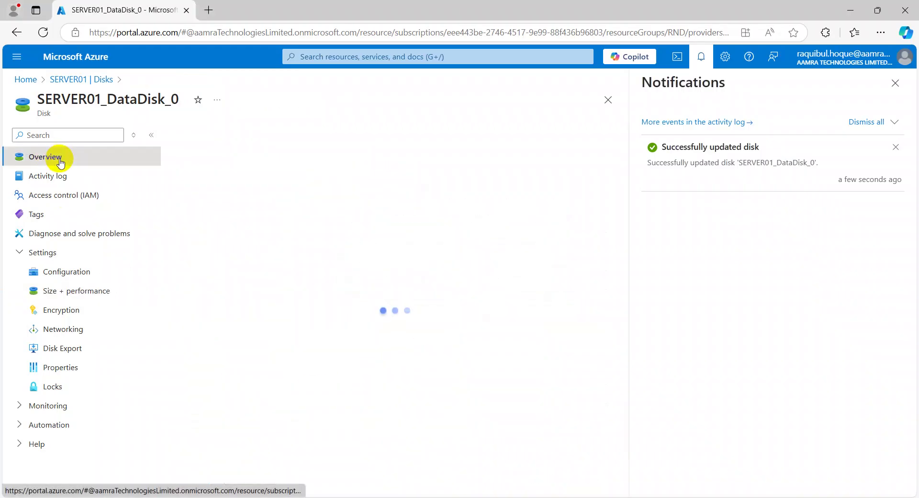
{"action": "left_click", "coordinate": [893, 83]}
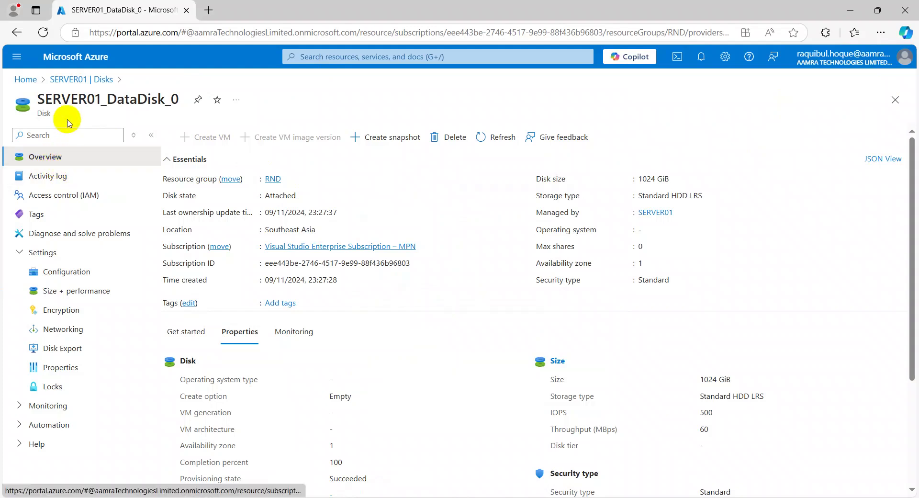
{"action": "left_click", "coordinate": [76, 79]}
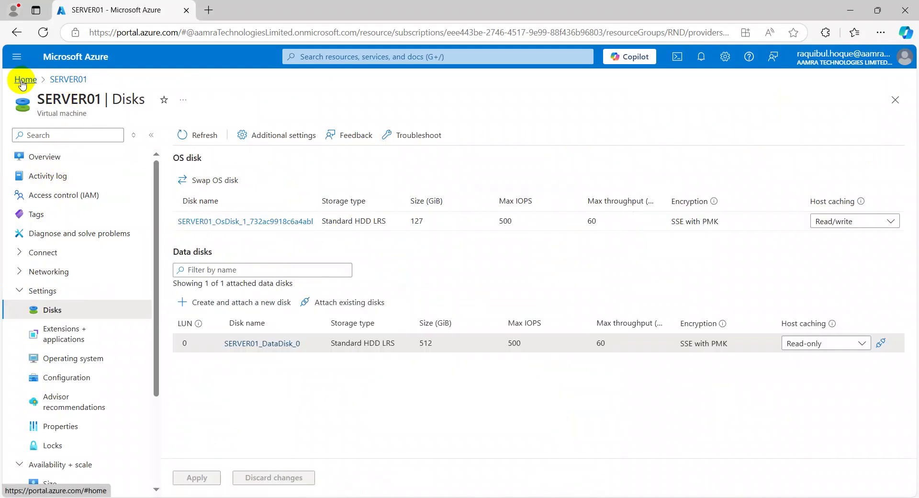
Step: Stop the SERVER01 virtual machine from its overview page and check the portal notification for the stop operation
{"action": "left_click", "coordinate": [22, 84]}
{"action": "left_click", "coordinate": [231, 134]}
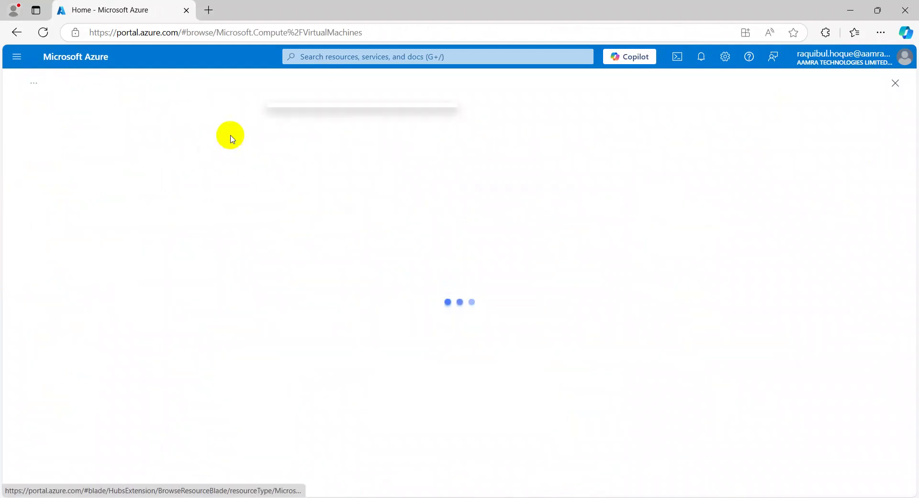
{"action": "left_click", "coordinate": [63, 230]}
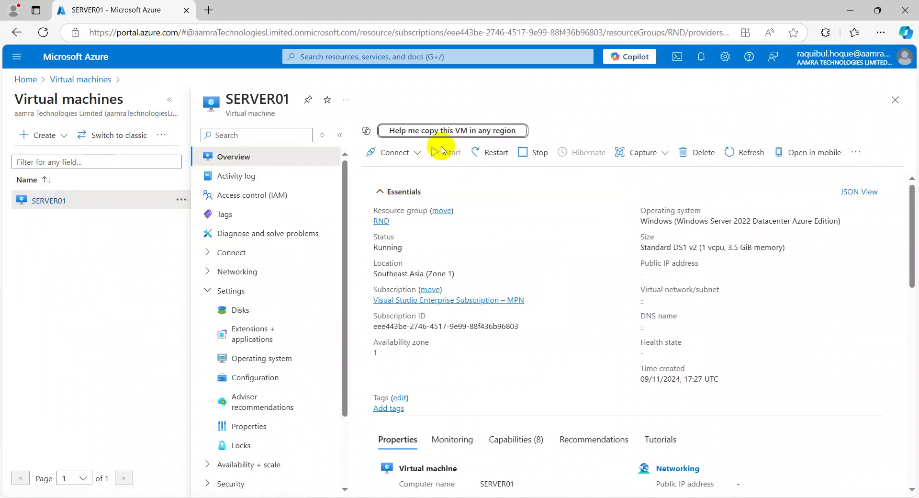
{"action": "left_click", "coordinate": [531, 153]}
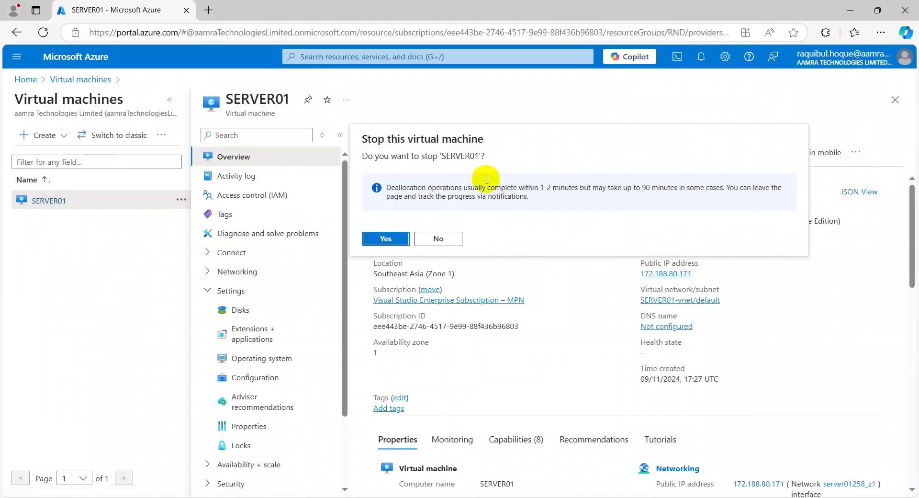
{"action": "left_click", "coordinate": [387, 238]}
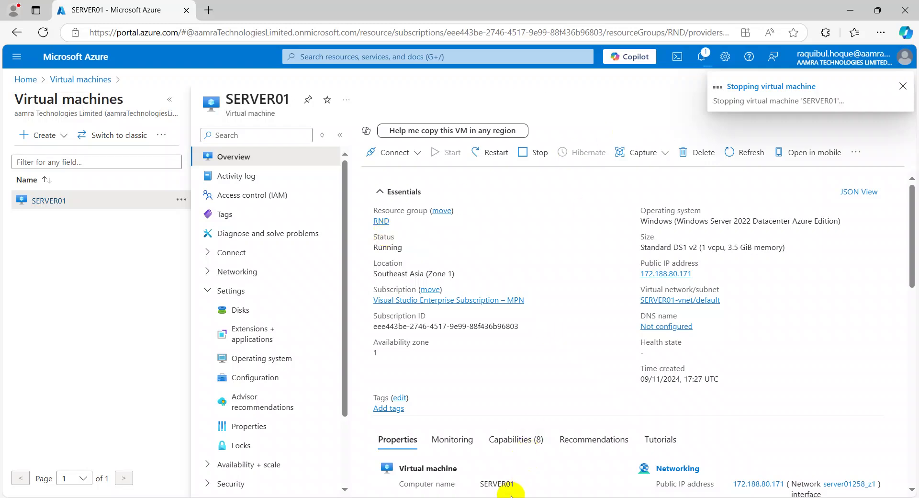
{"action": "left_click", "coordinate": [701, 57]}
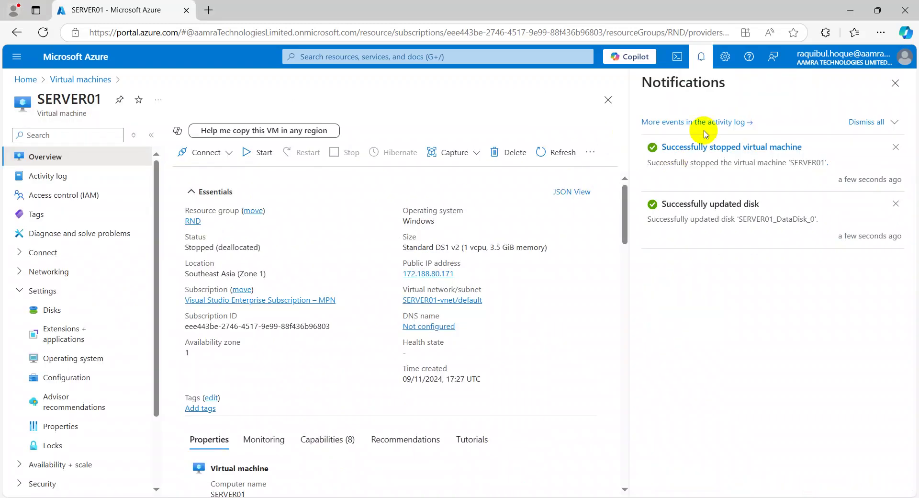
{"action": "left_click", "coordinate": [900, 82]}
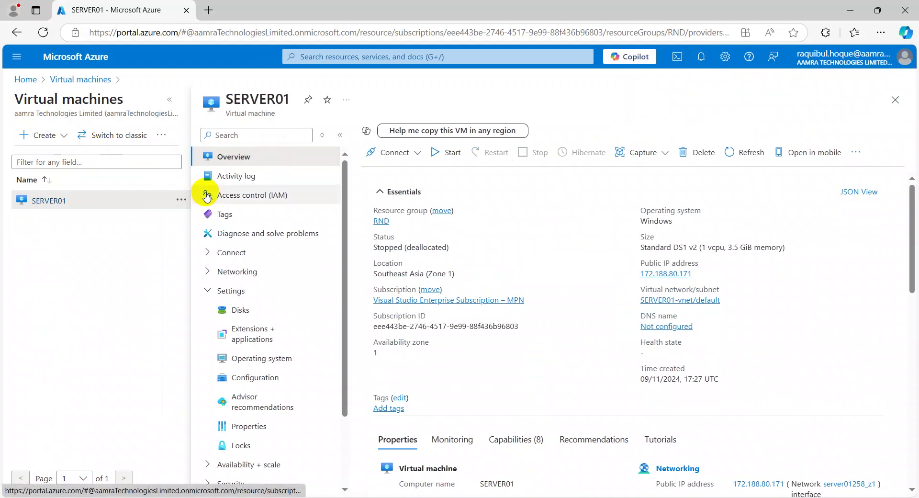
Step: Resize the SERVER01 OS disk to 256 GiB (tier S15), save the change, and check the disk's overview
{"action": "left_click", "coordinate": [246, 312]}
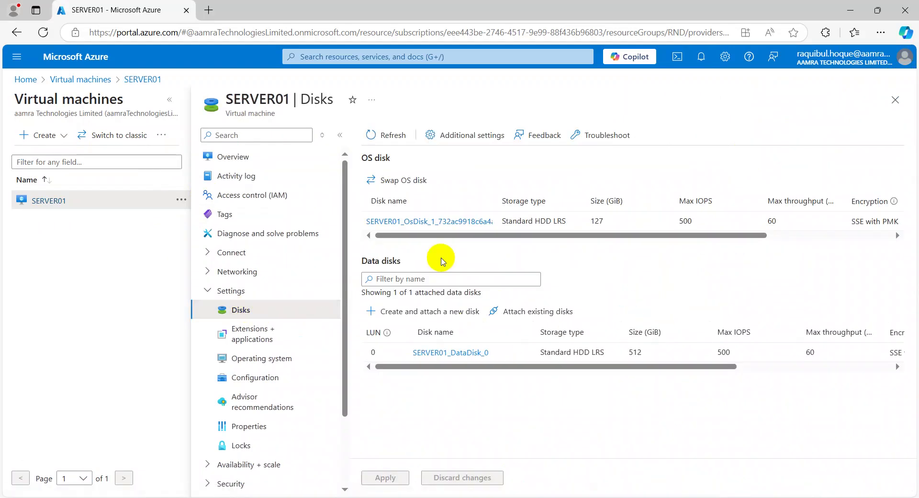
{"action": "left_click", "coordinate": [400, 221]}
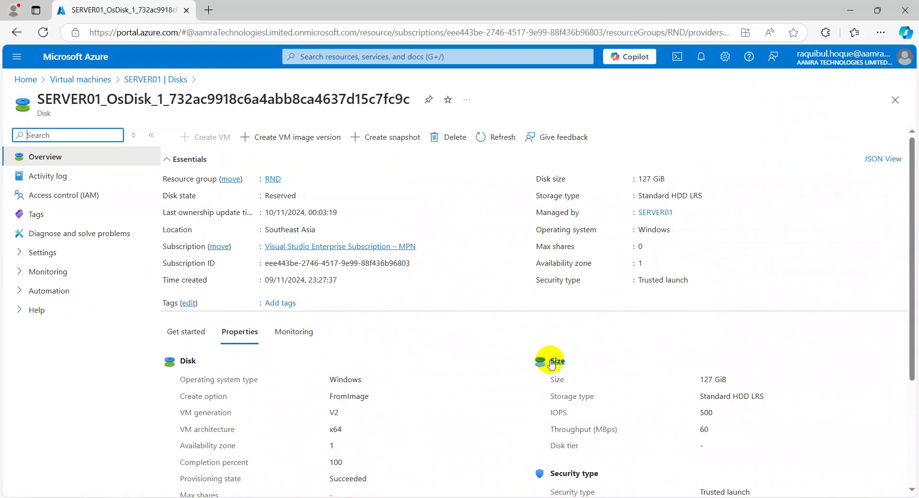
{"action": "left_click", "coordinate": [552, 362]}
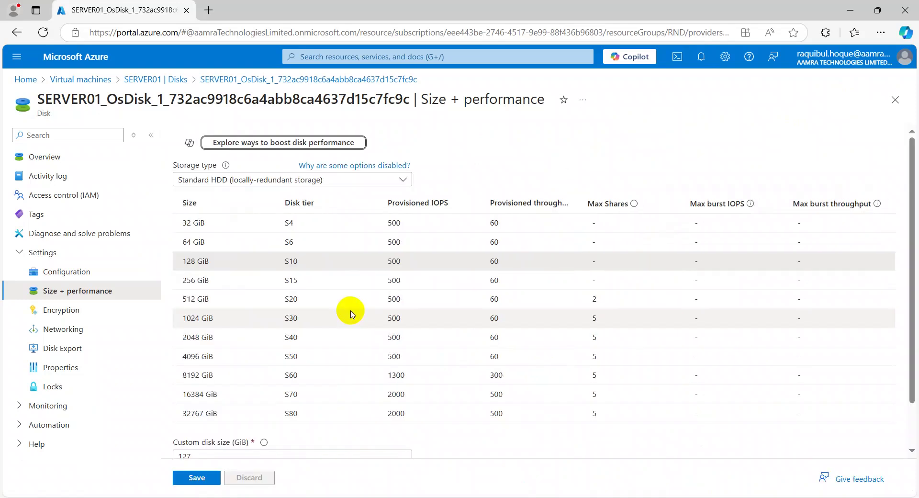
{"action": "left_click", "coordinate": [197, 285]}
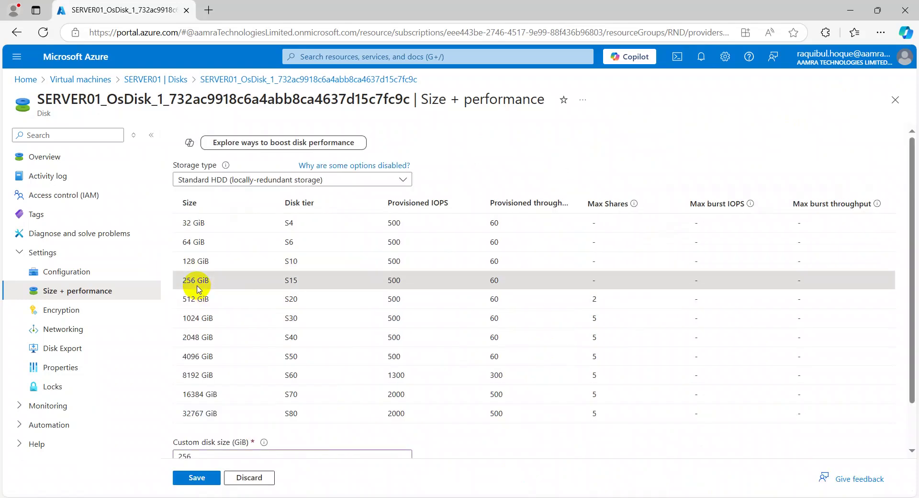
{"action": "left_click", "coordinate": [197, 478]}
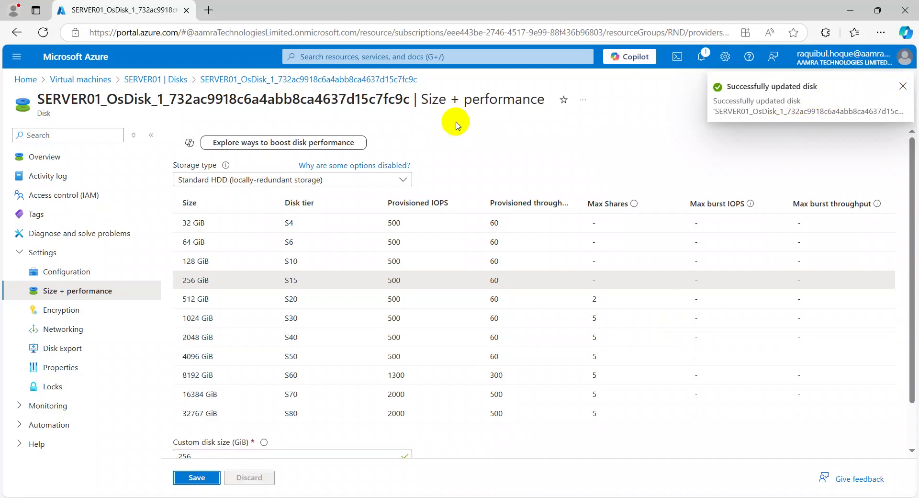
{"action": "left_click", "coordinate": [52, 162]}
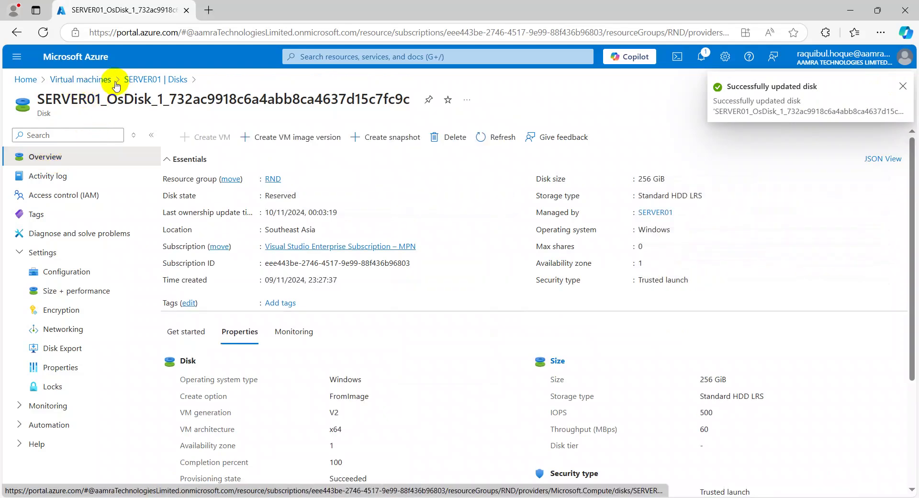
Step: Start the SERVER01 virtual machine from its overview page in the virtual machines list
{"action": "left_click", "coordinate": [92, 82]}
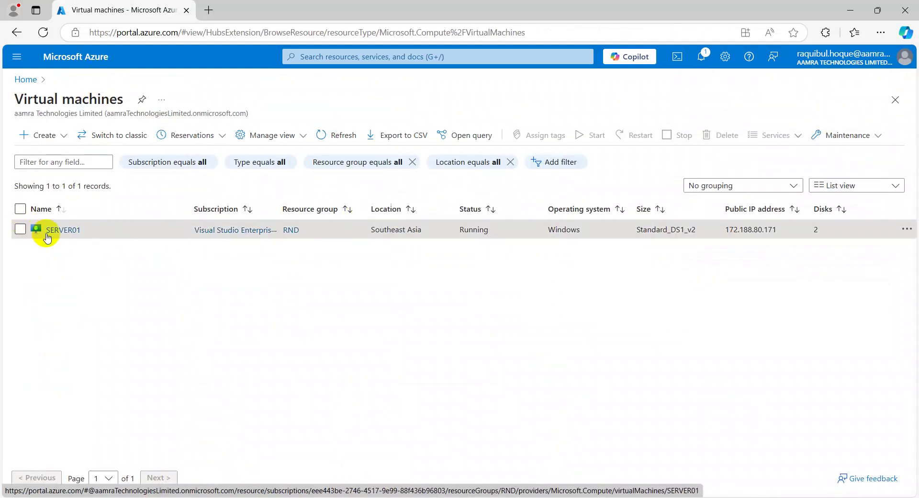
{"action": "left_click", "coordinate": [63, 229]}
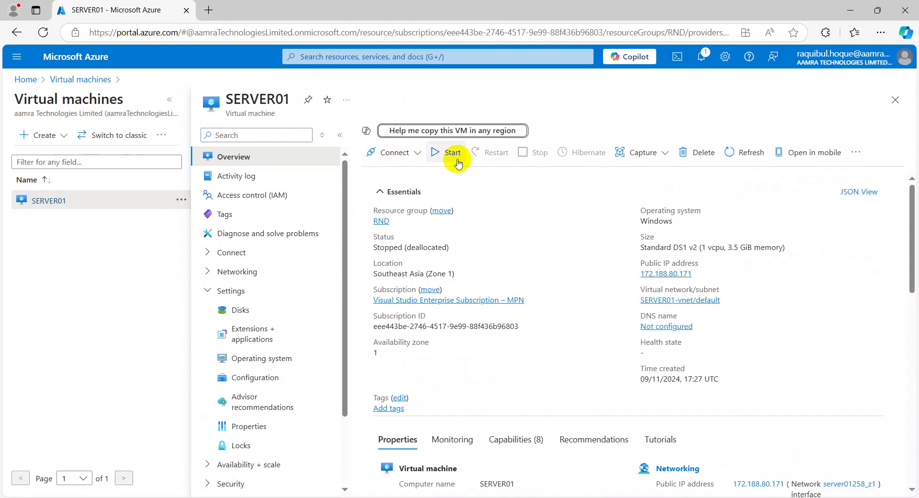
{"action": "left_click", "coordinate": [458, 162]}
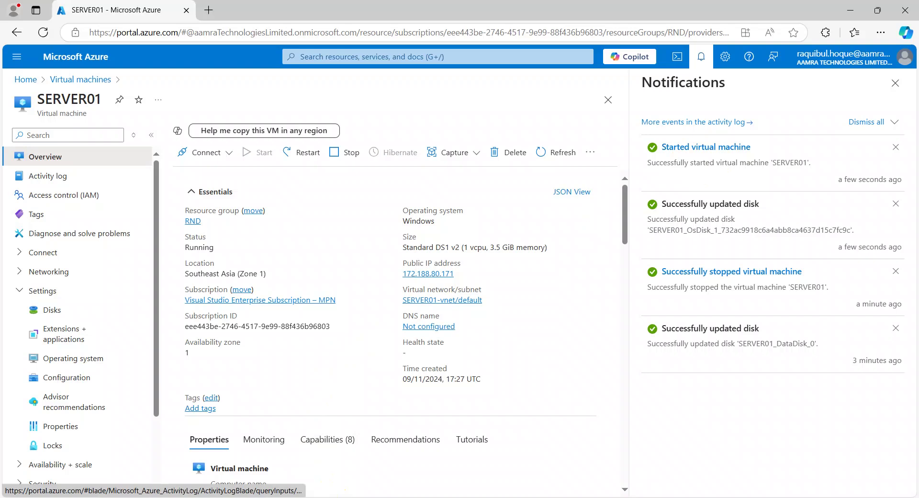
Step: Connect to SERVER01 through Remote Desktop with the account password and accept the unverified certificate
{"action": "left_click", "coordinate": [334, 497]}
{"action": "left_click", "coordinate": [508, 223]}
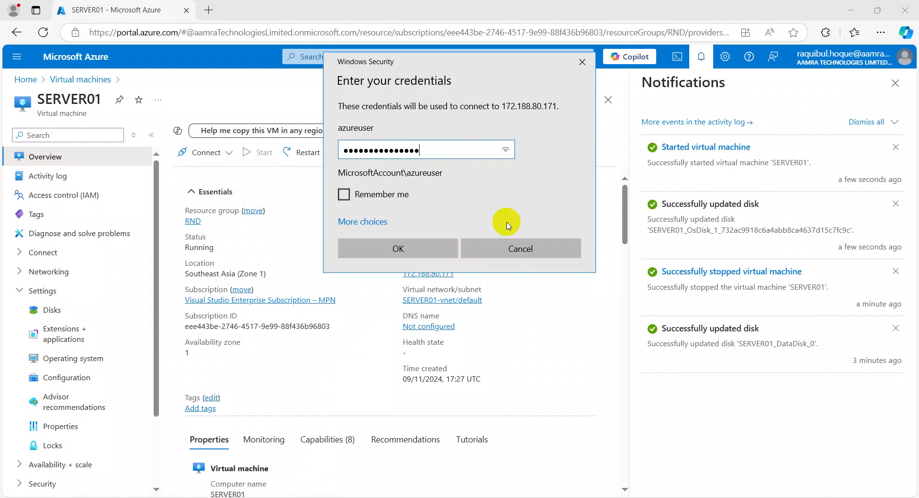
{"action": "key", "text": "Return"}
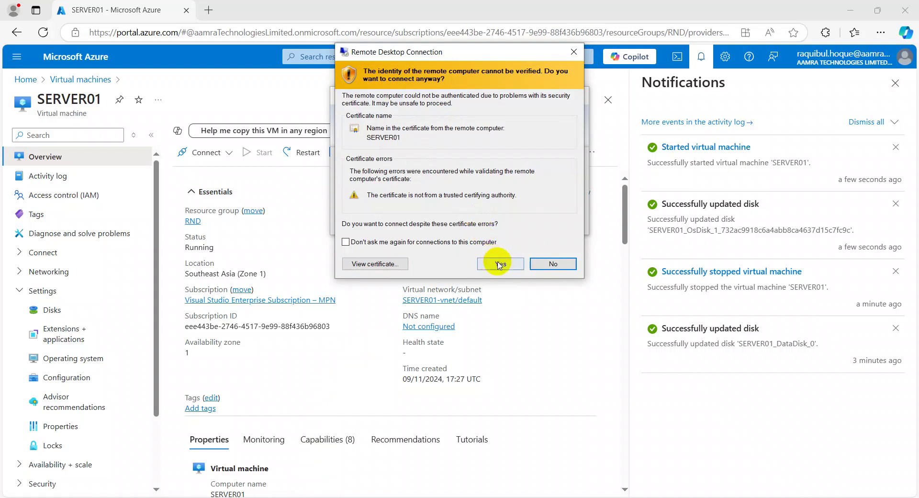
{"action": "left_click", "coordinate": [499, 261]}
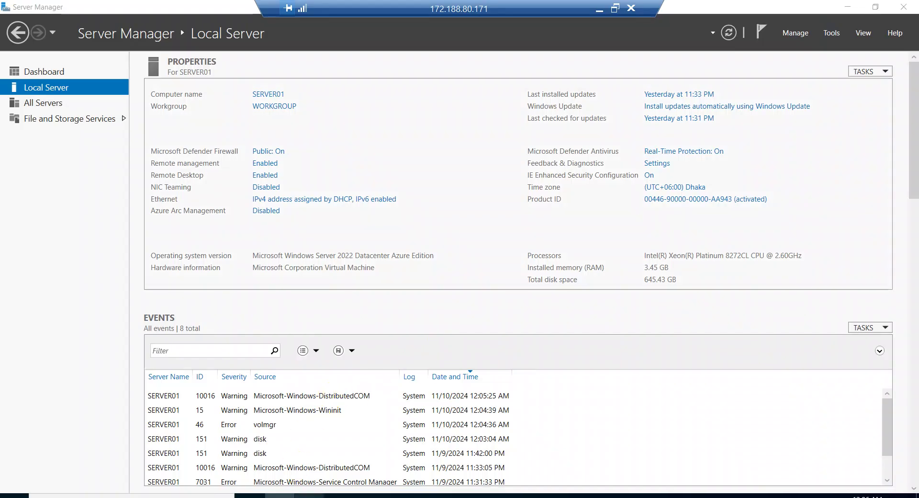
Step: Check the drive capacities under This PC in File Explorer on the remote server
{"action": "left_click", "coordinate": [210, 288]}
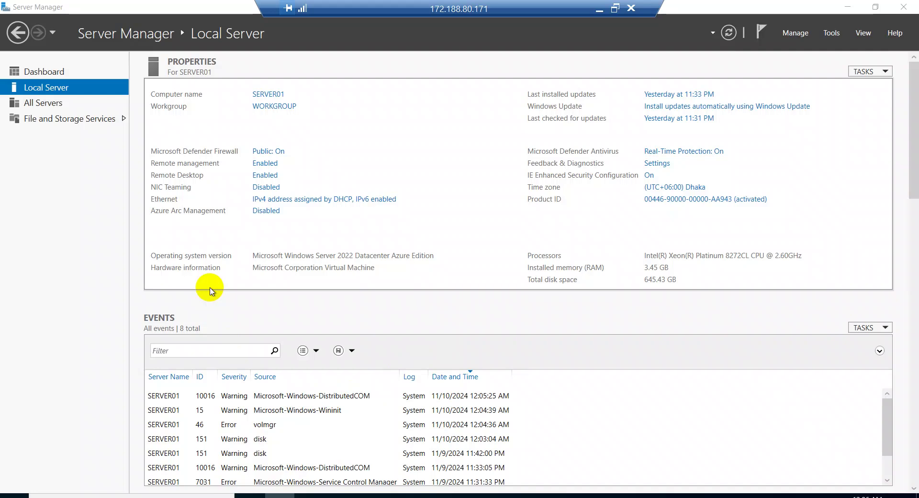
{"action": "key", "text": "super+e"}
{"action": "left_click", "coordinate": [166, 225]}
{"action": "left_click", "coordinate": [758, 81]}
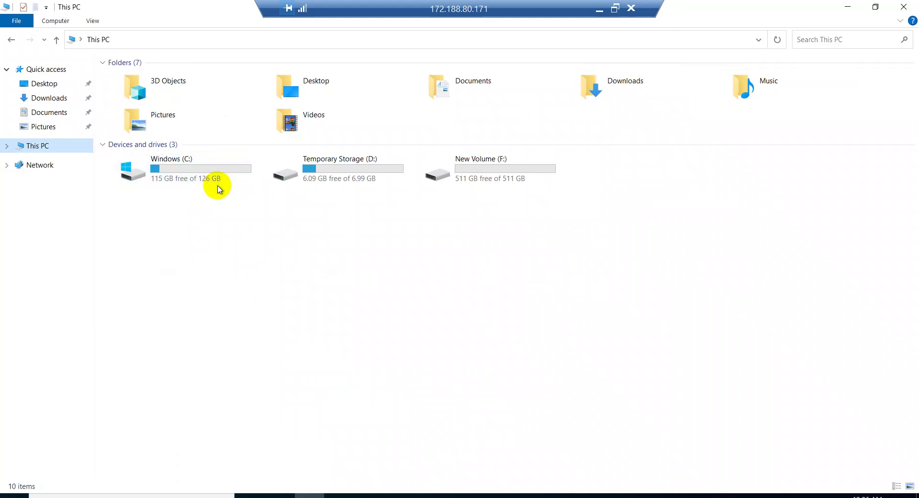
{"action": "mouse_move", "coordinate": [525, 187]}
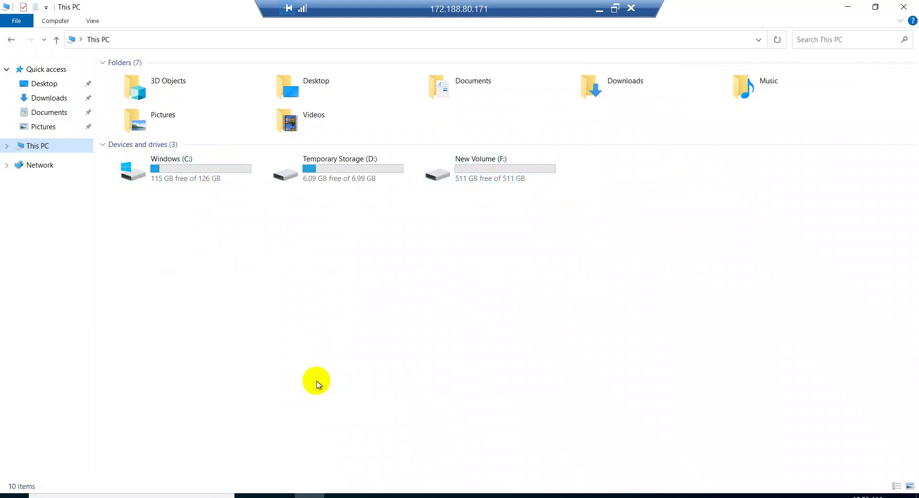
Step: Open Disk Management in Computer Management from Server Manager and examine the partition layout of Disk 0 through Disk 2
{"action": "left_click", "coordinate": [279, 496]}
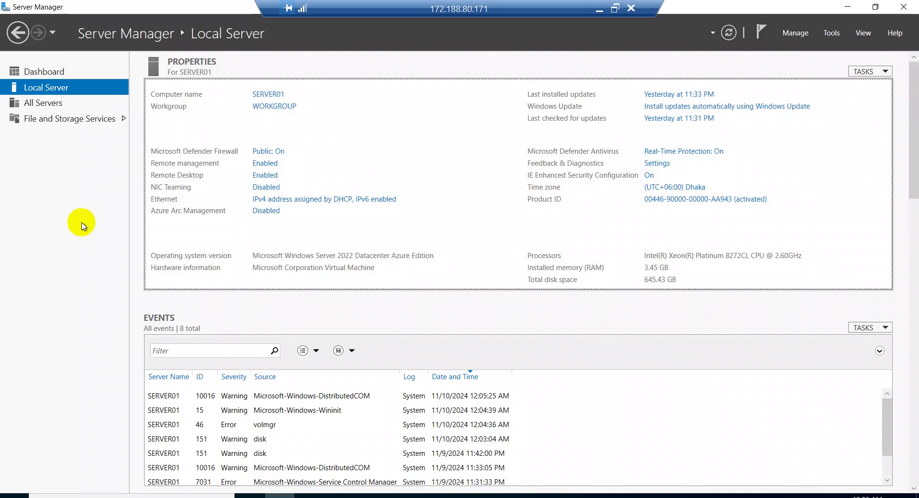
{"action": "left_click", "coordinate": [834, 36]}
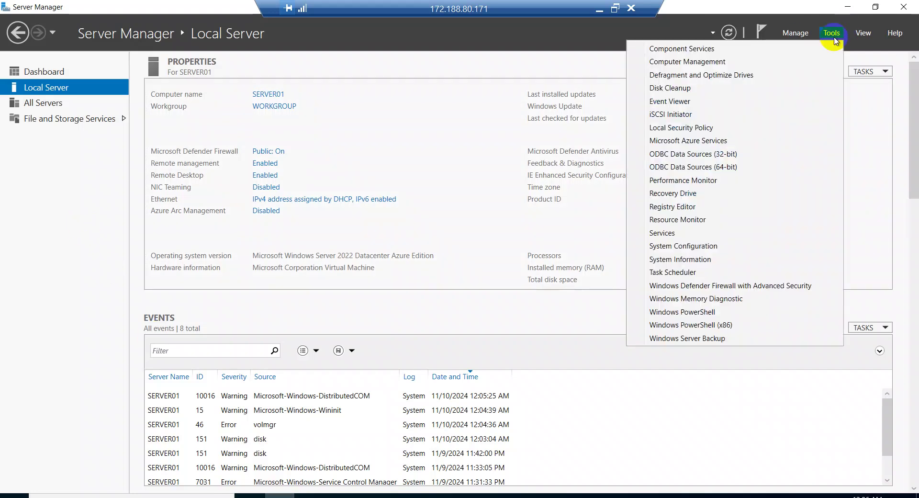
{"action": "left_click", "coordinate": [691, 65]}
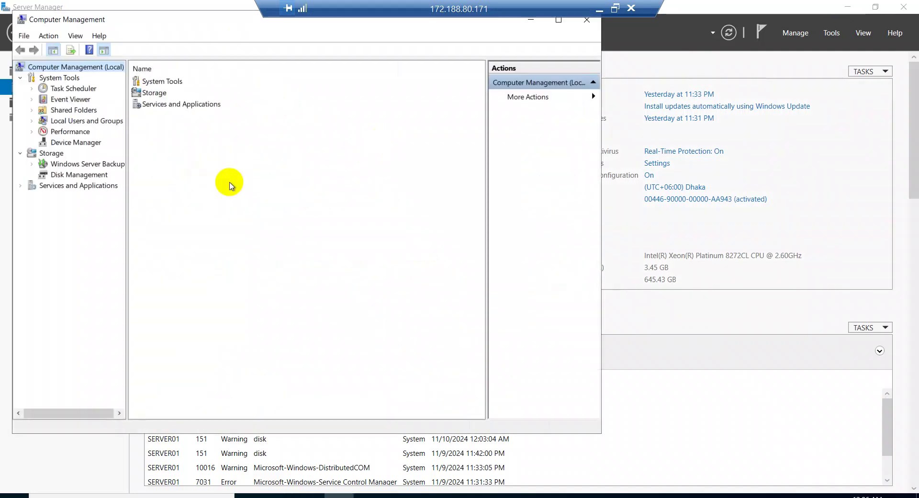
{"action": "left_click", "coordinate": [72, 176]}
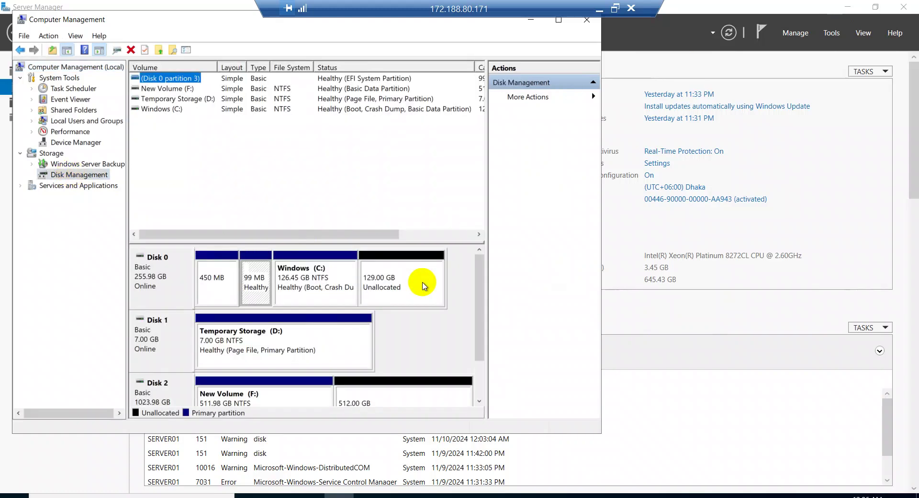
{"action": "scroll", "coordinate": [480, 287], "scroll_direction": "down", "scroll_amount": 3}
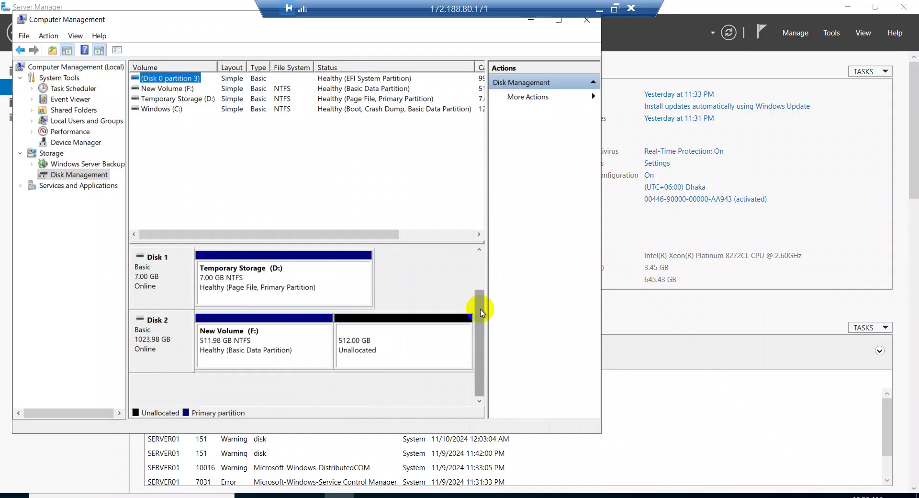
{"action": "scroll", "coordinate": [480, 292], "scroll_direction": "up", "scroll_amount": 3}
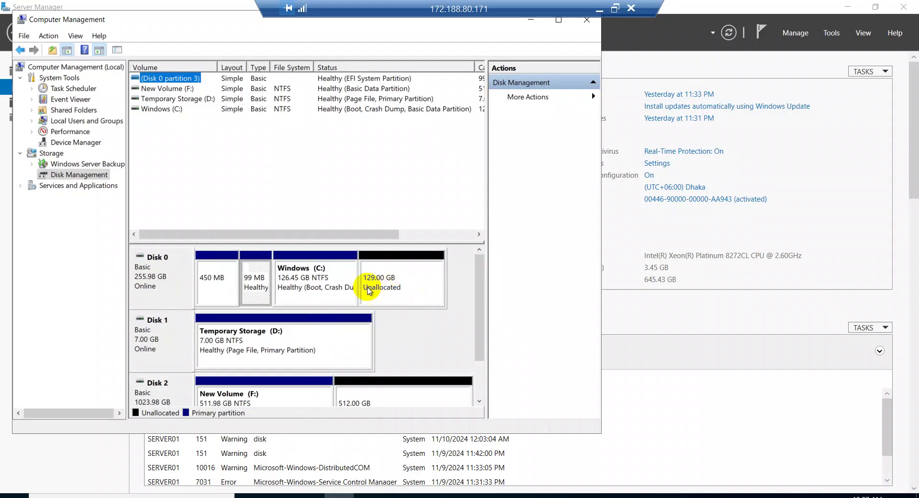
Step: Extend the Windows (C:) volume by 132095 MB using the unallocated space on Disk 0
{"action": "right_click", "coordinate": [315, 285]}
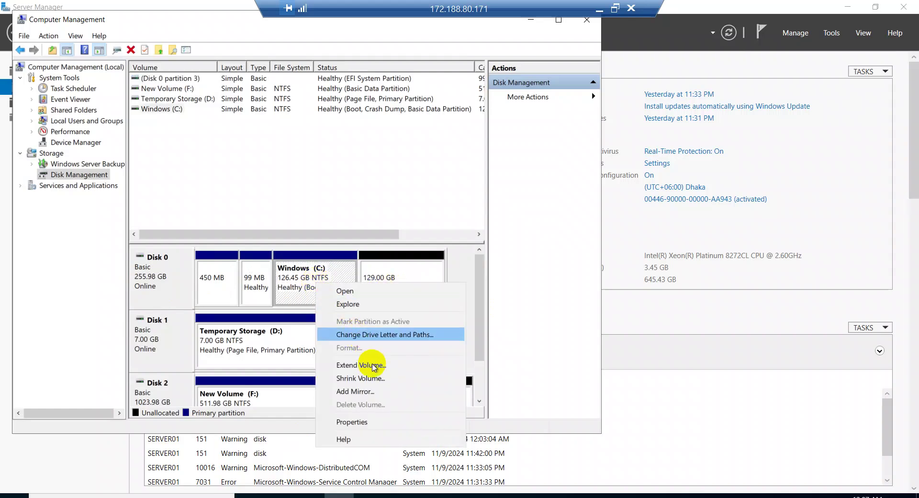
{"action": "left_click", "coordinate": [362, 366]}
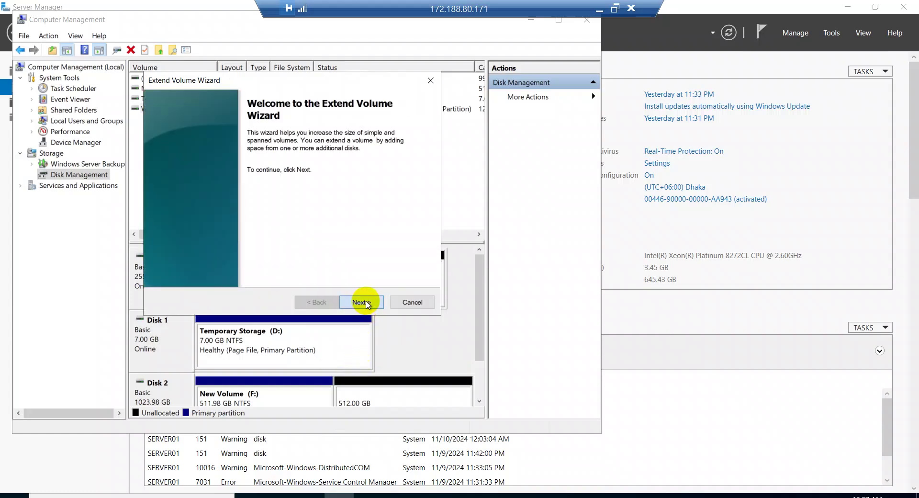
{"action": "left_click", "coordinate": [362, 302]}
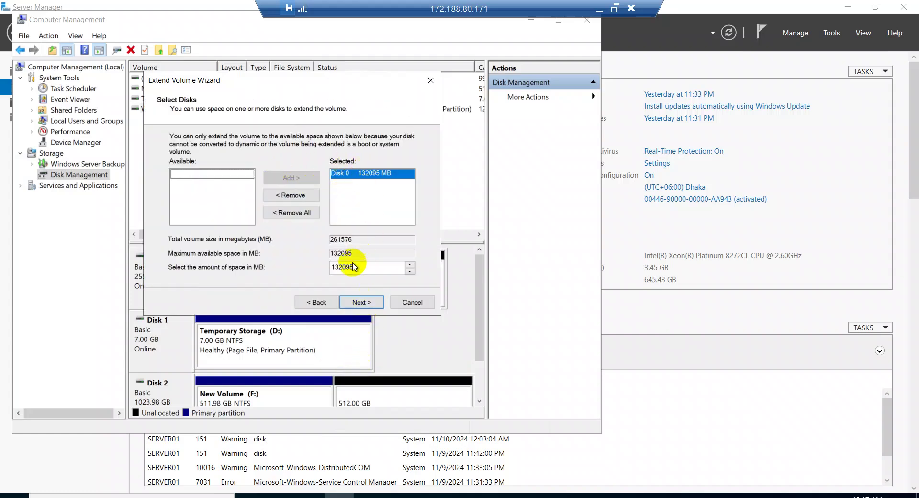
{"action": "left_click", "coordinate": [362, 301]}
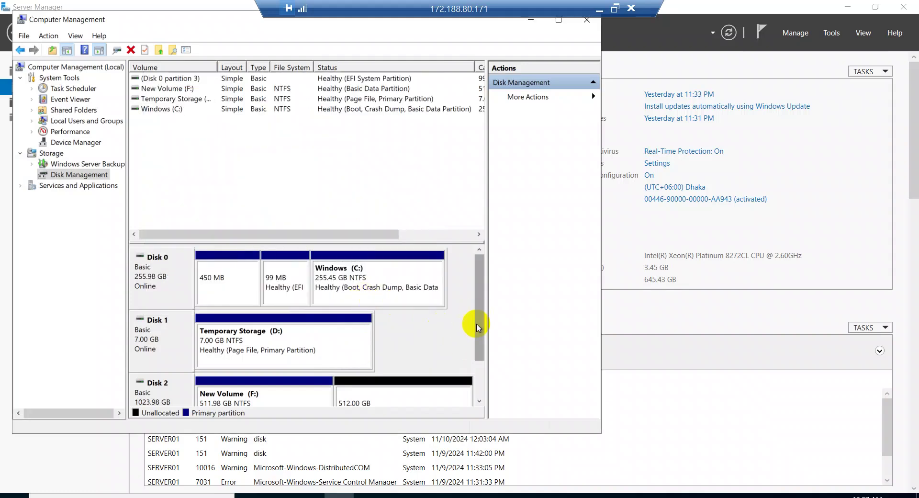
Step: Extend the New Volume (F:) by 524288 MB using the unallocated space on Disk 2, then close Computer Management
{"action": "left_click_drag", "start_coordinate": [477, 313], "coordinate": [478, 368]}
{"action": "right_click", "coordinate": [239, 352]}
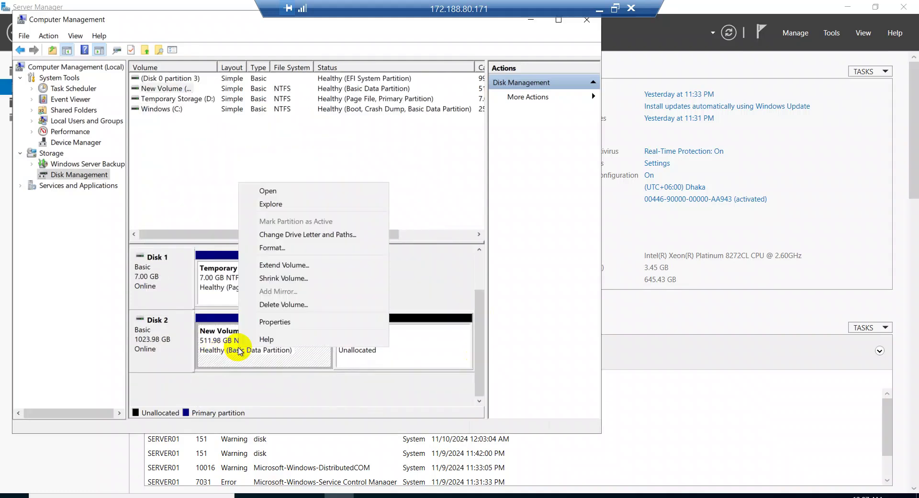
{"action": "left_click", "coordinate": [305, 268]}
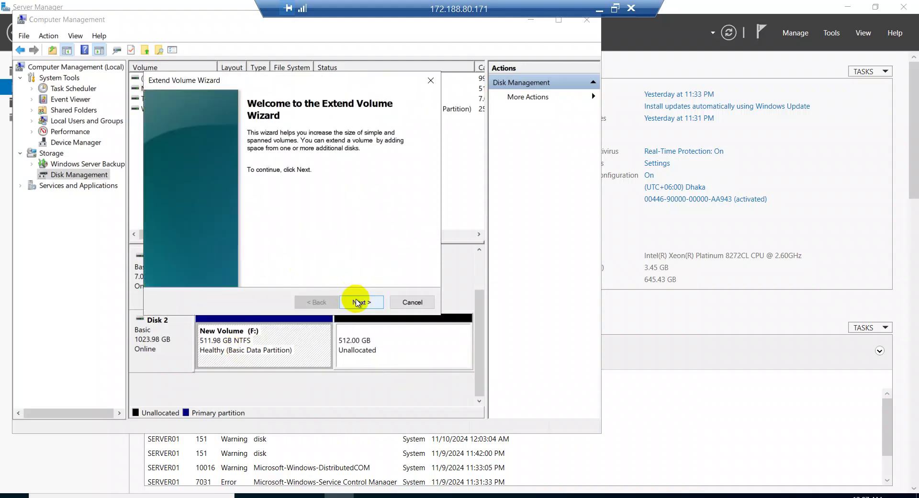
{"action": "left_click", "coordinate": [358, 302]}
{"action": "left_click", "coordinate": [357, 303]}
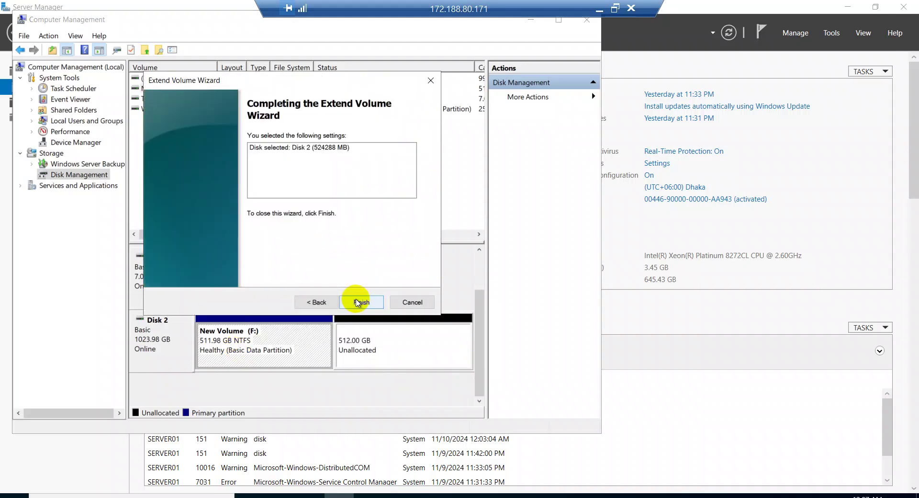
{"action": "left_click", "coordinate": [356, 302]}
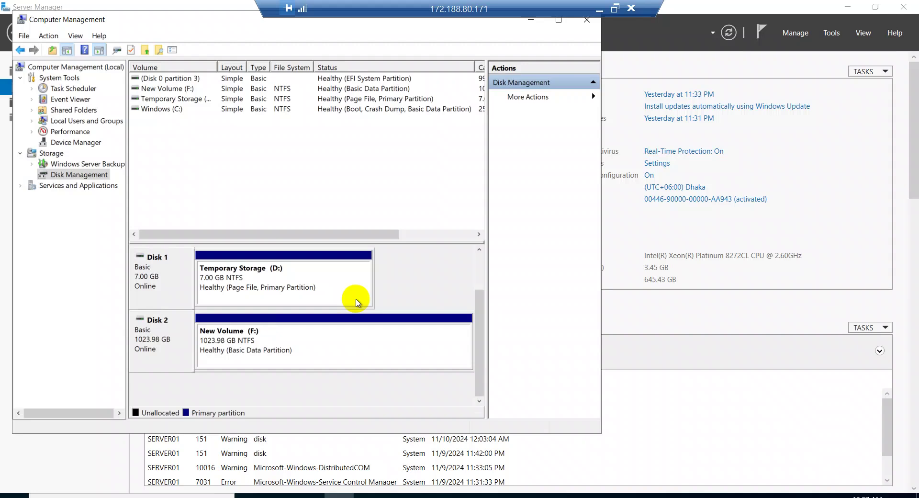
{"action": "left_click", "coordinate": [593, 23]}
Step: Switch to File Explorer and refresh This PC to update the listed drive capacities
{"action": "left_click", "coordinate": [309, 496]}
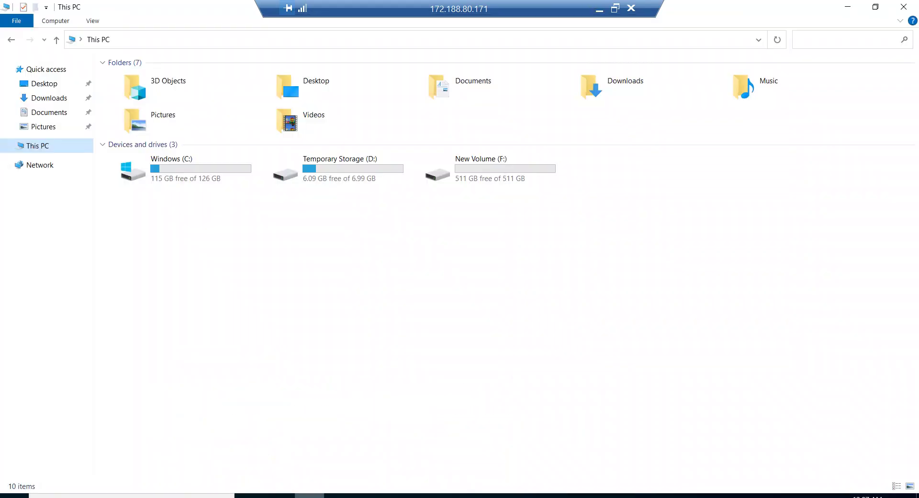
{"action": "right_click", "coordinate": [305, 279]}
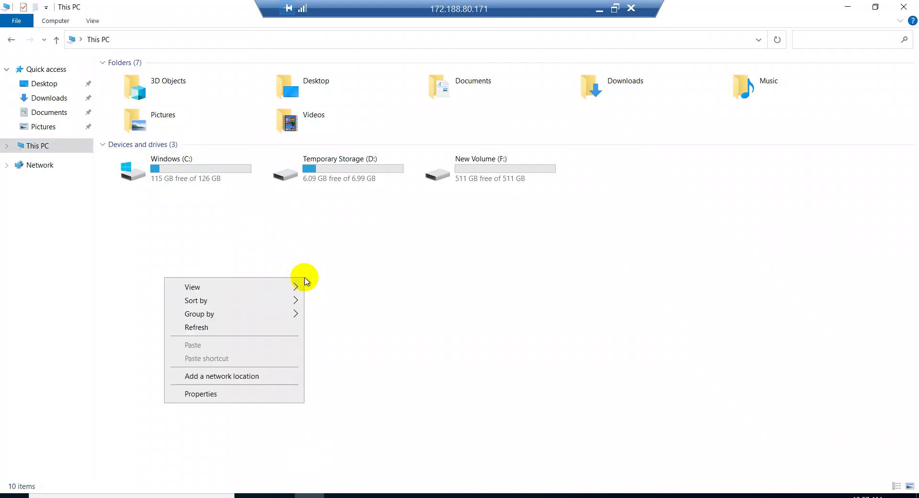
{"action": "left_click", "coordinate": [207, 331]}
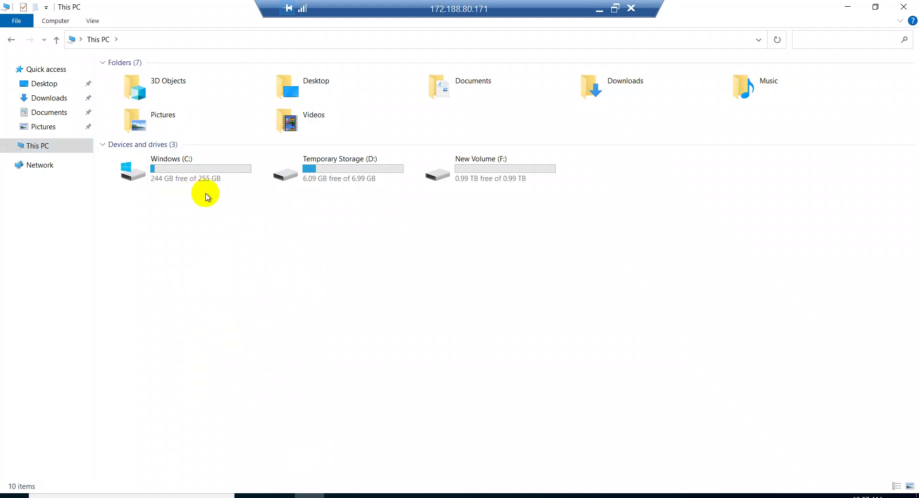
{"action": "mouse_move", "coordinate": [195, 186]}
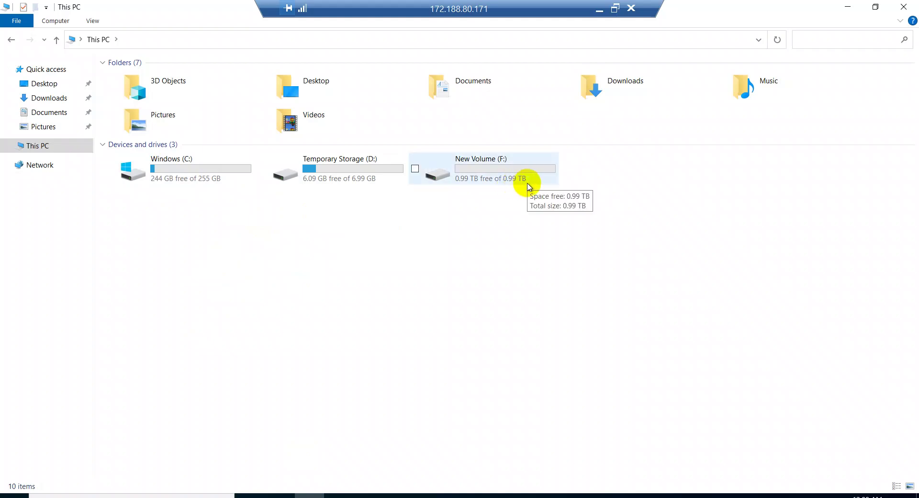
{"action": "right_click", "coordinate": [423, 215]}
{"action": "left_click", "coordinate": [342, 262]}
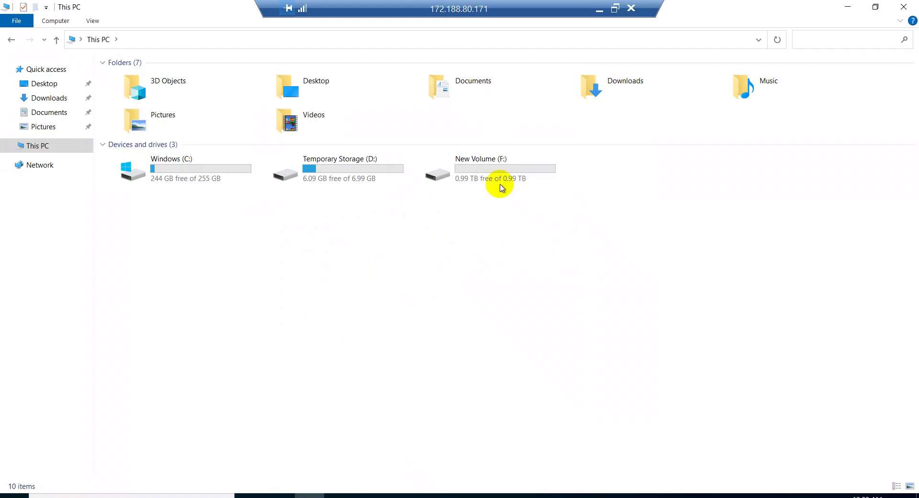
Step: Check the free space and total size of the Windows (C:) and New Volume (F:) drives
{"action": "left_click", "coordinate": [514, 172]}
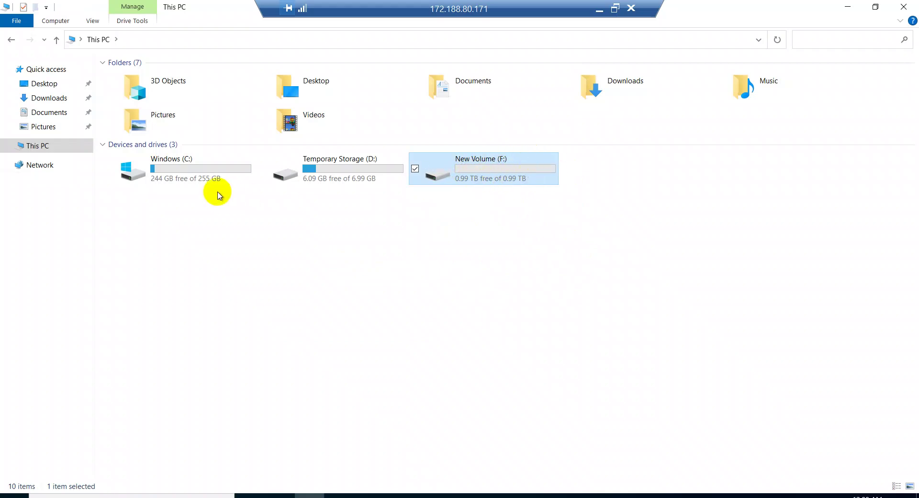
{"action": "left_click", "coordinate": [196, 176]}
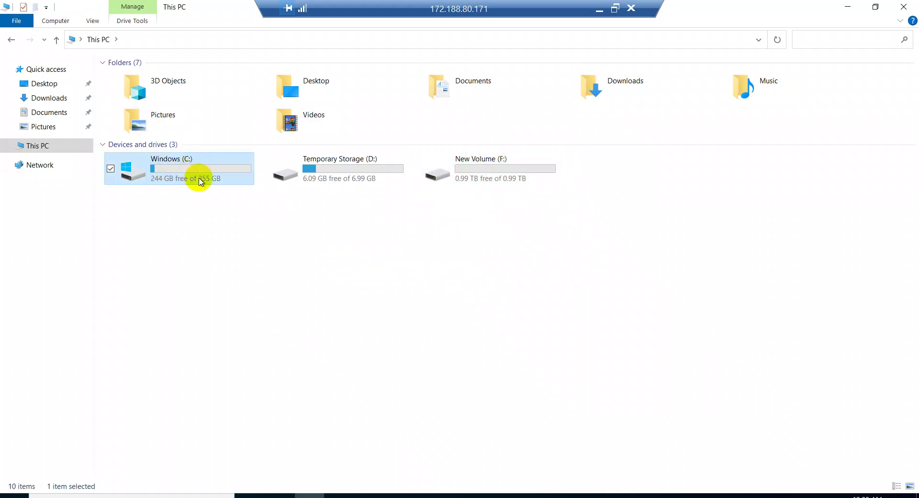
{"action": "left_click", "coordinate": [253, 221]}
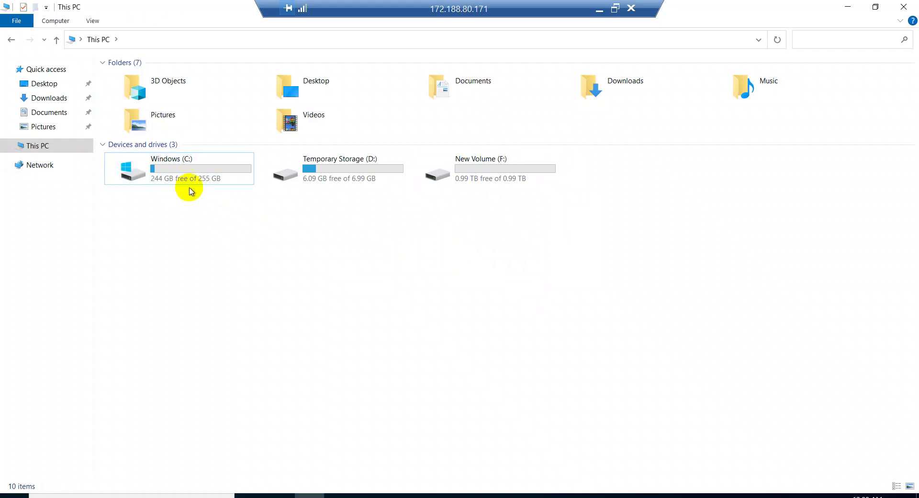
{"action": "mouse_move", "coordinate": [192, 180]}
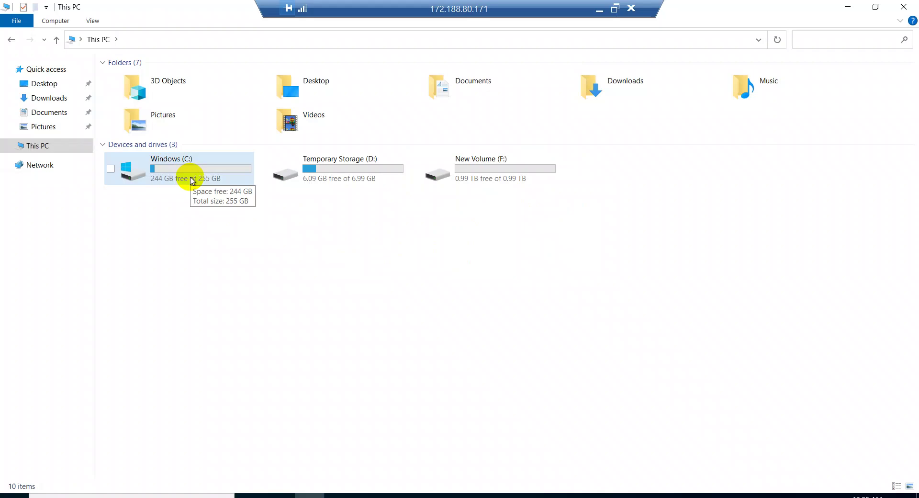
{"action": "left_click", "coordinate": [489, 181]}
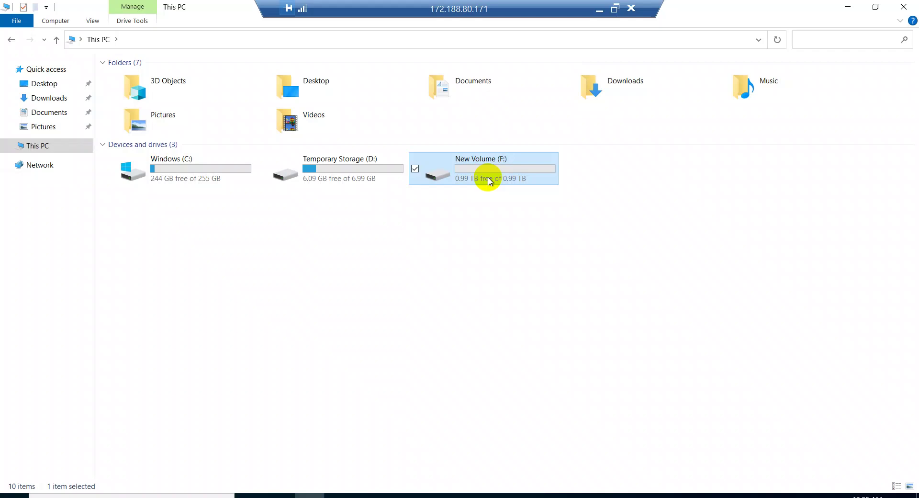
{"action": "mouse_move", "coordinate": [504, 173]}
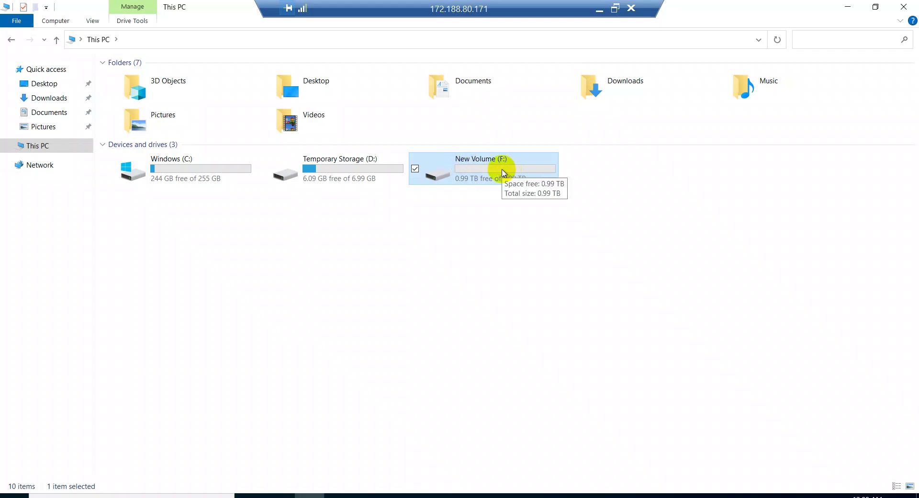